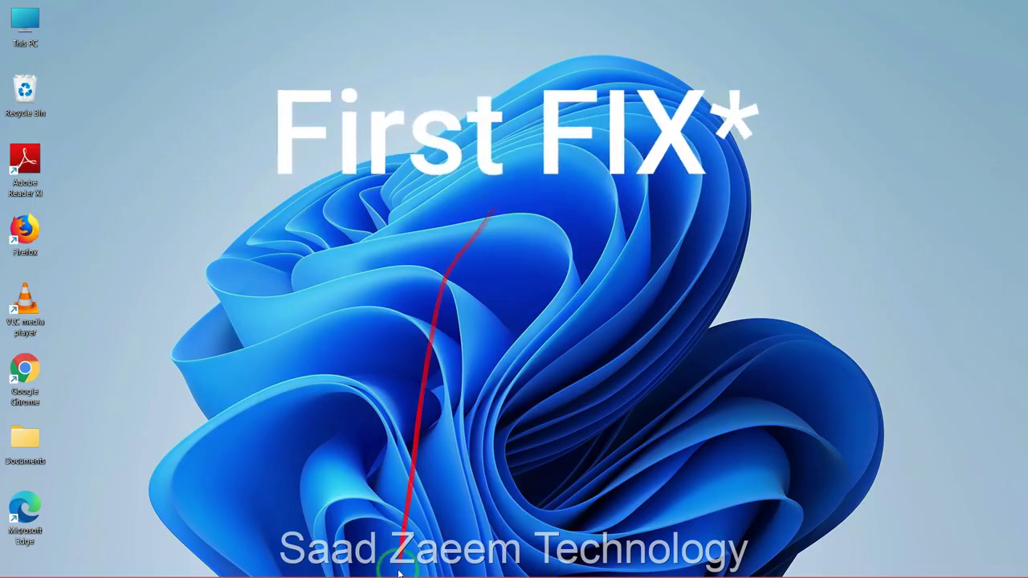
- Open Device Manager and select Realtek High Definition Audio under Sound, video and game controllers
{"action": "left_click", "coordinate": [455, 562]}
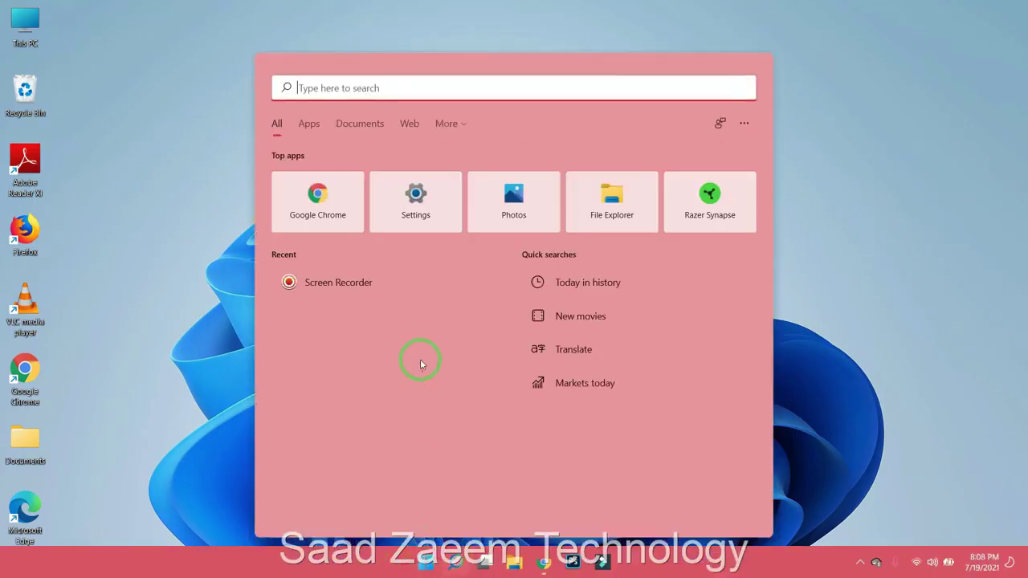
{"action": "type", "text": "De"}
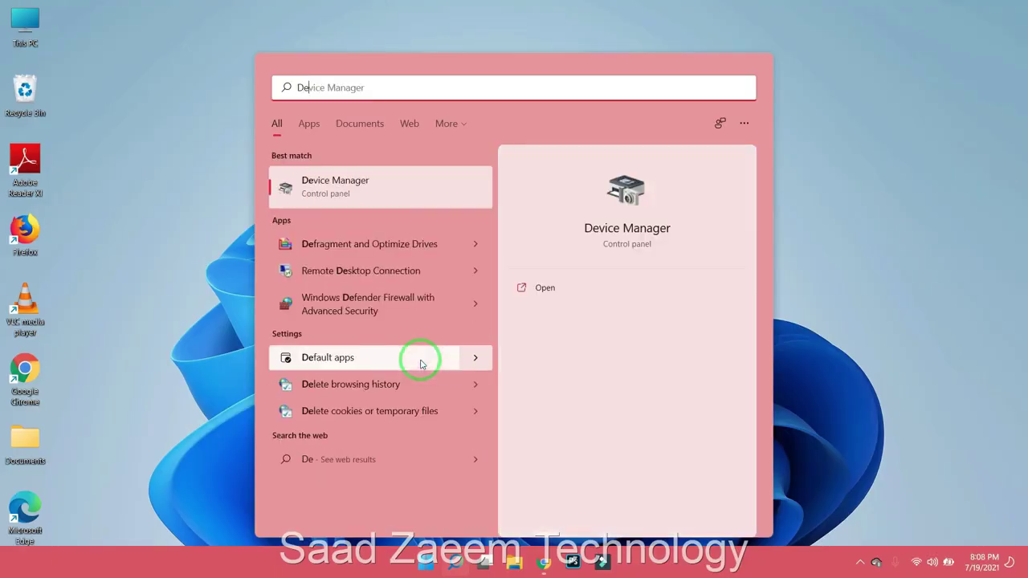
{"action": "type", "text": "vice"}
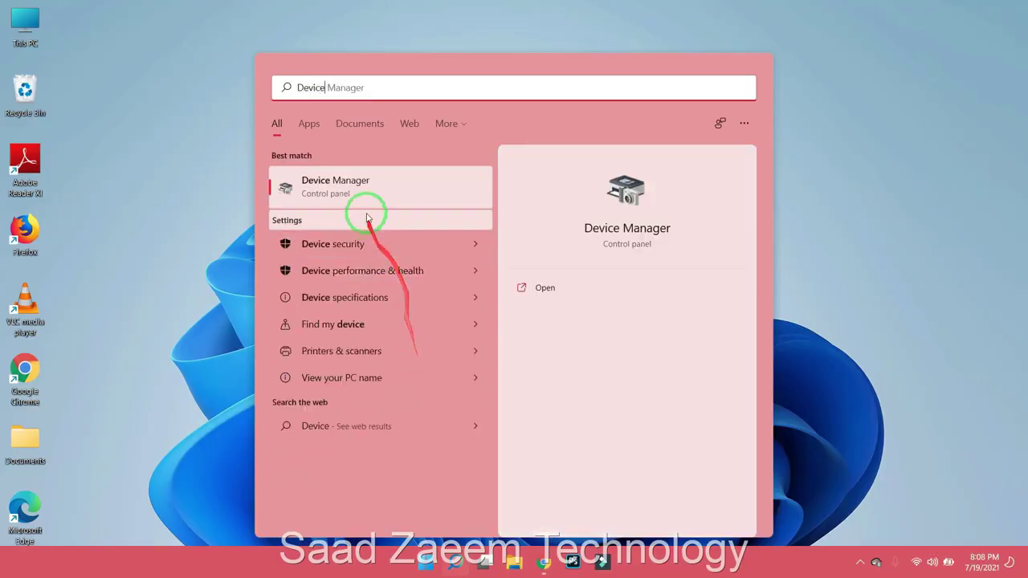
{"action": "left_click", "coordinate": [391, 191]}
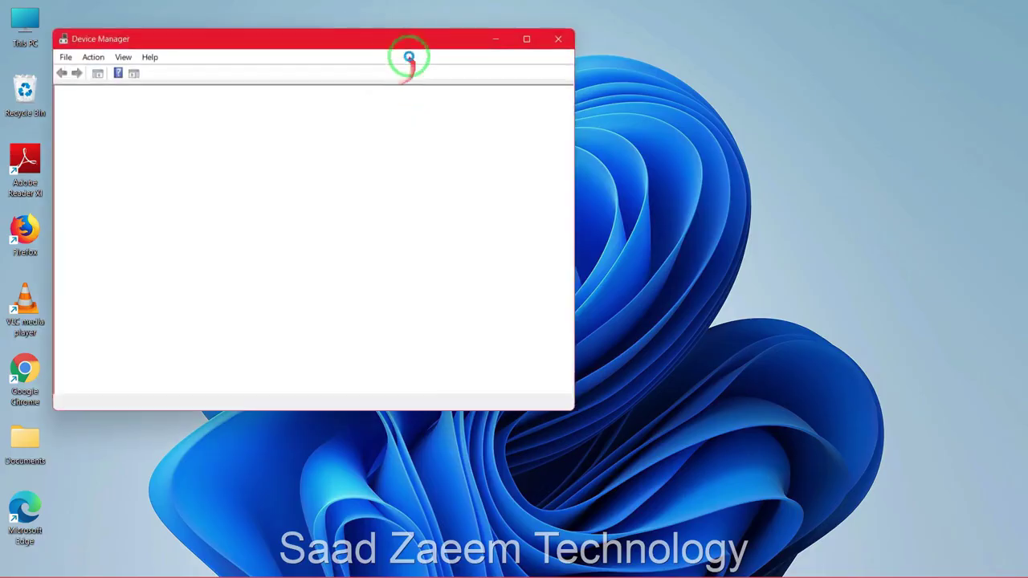
{"action": "left_click_drag", "start_coordinate": [351, 39], "coordinate": [502, 28]}
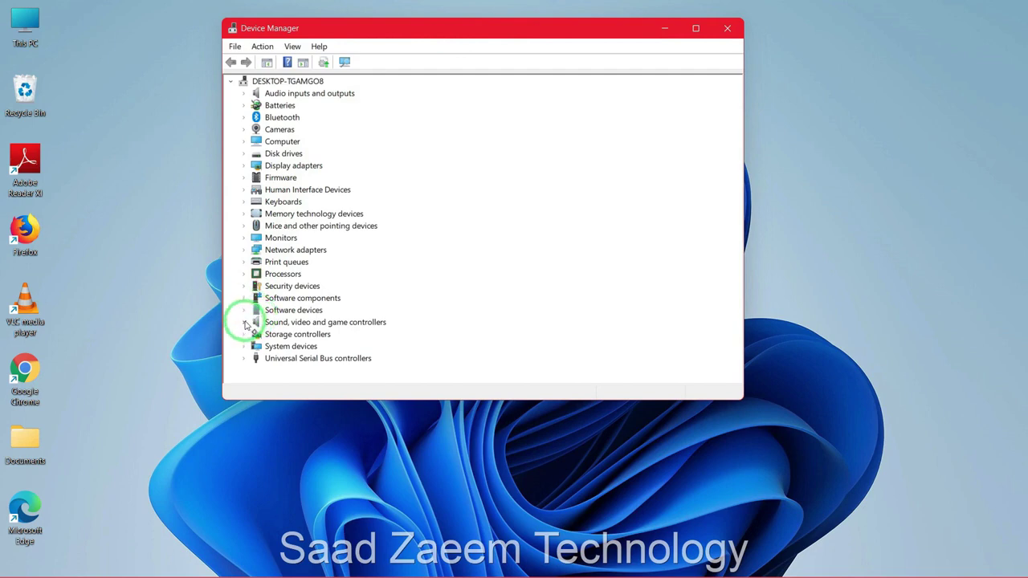
{"action": "left_click", "coordinate": [245, 322]}
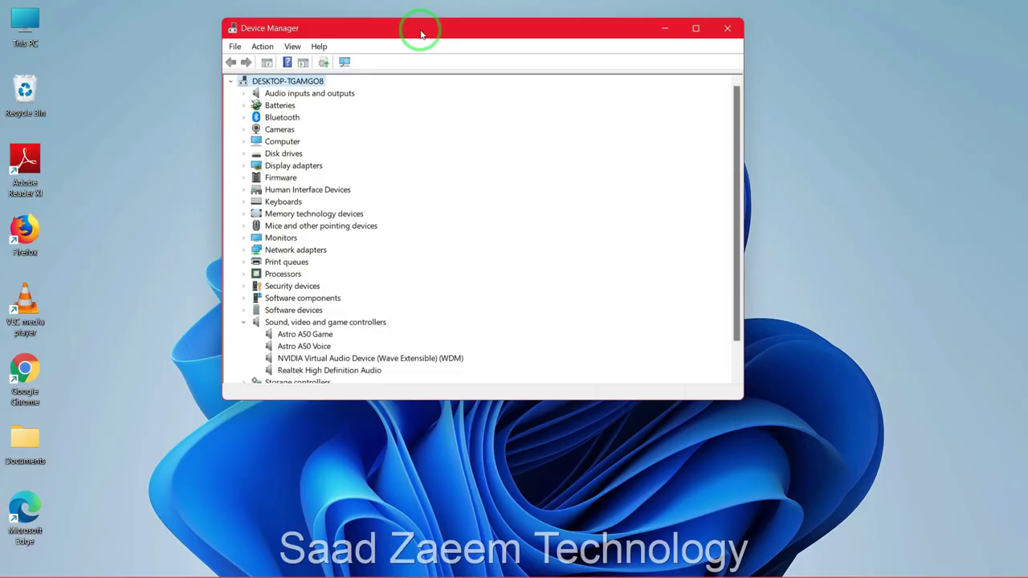
{"action": "left_click_drag", "start_coordinate": [421, 34], "coordinate": [421, 18]}
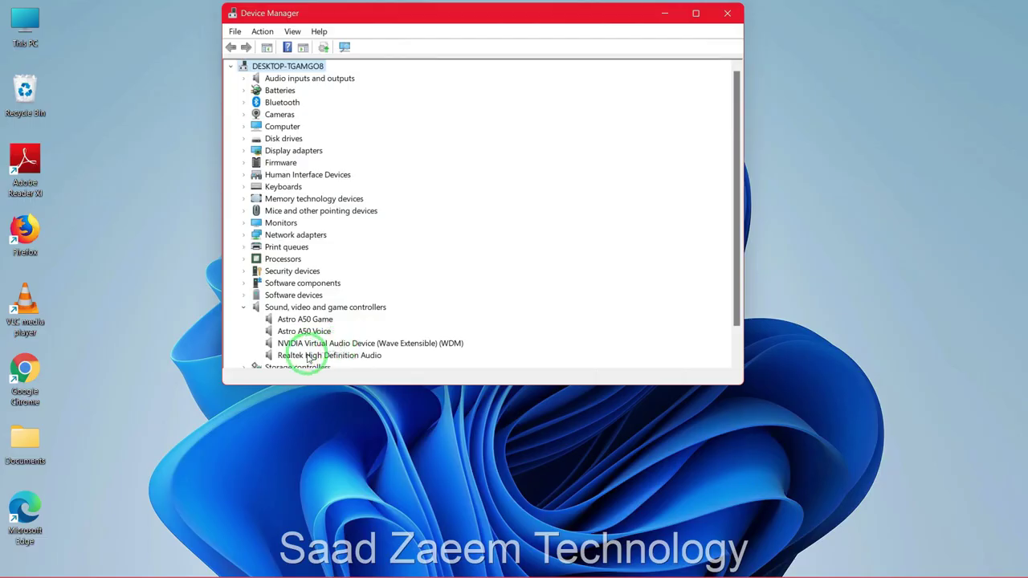
{"action": "left_click", "coordinate": [307, 358]}
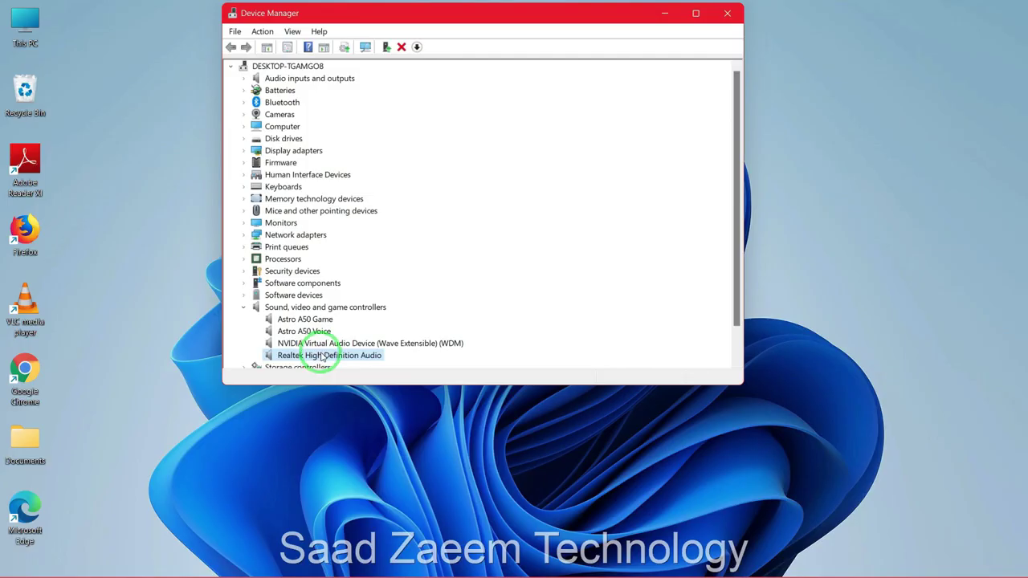
- Open the Realtek High Definition Audio properties and start Update Driver from its Driver tab
{"action": "right_click", "coordinate": [323, 356]}
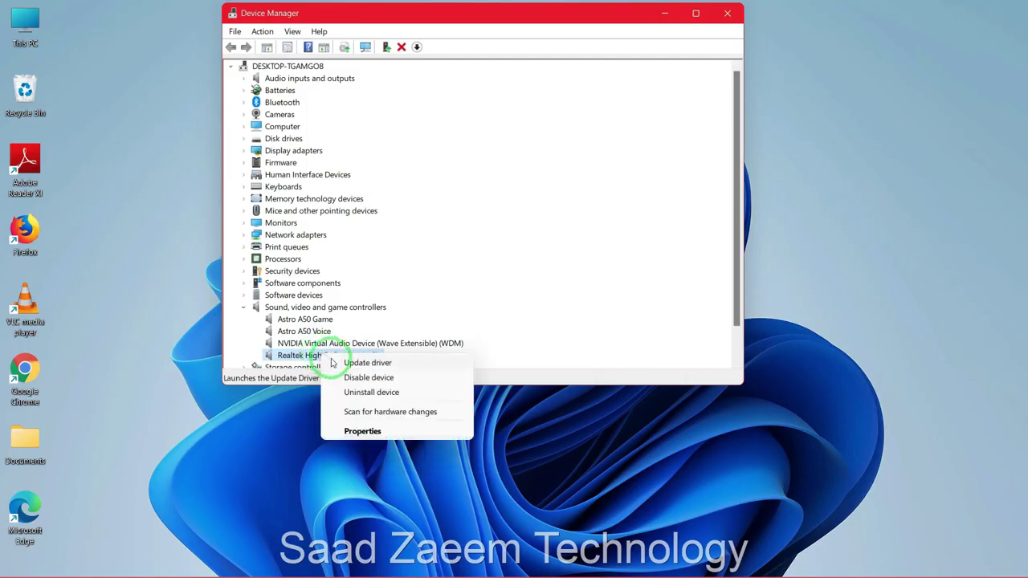
{"action": "left_click", "coordinate": [363, 431]}
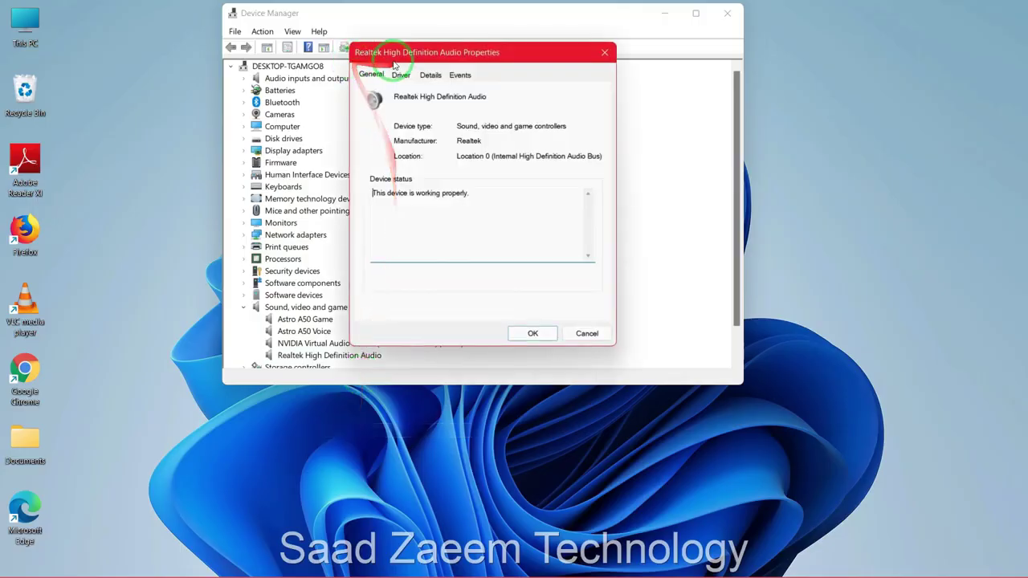
{"action": "left_click_drag", "start_coordinate": [397, 50], "coordinate": [446, 39]}
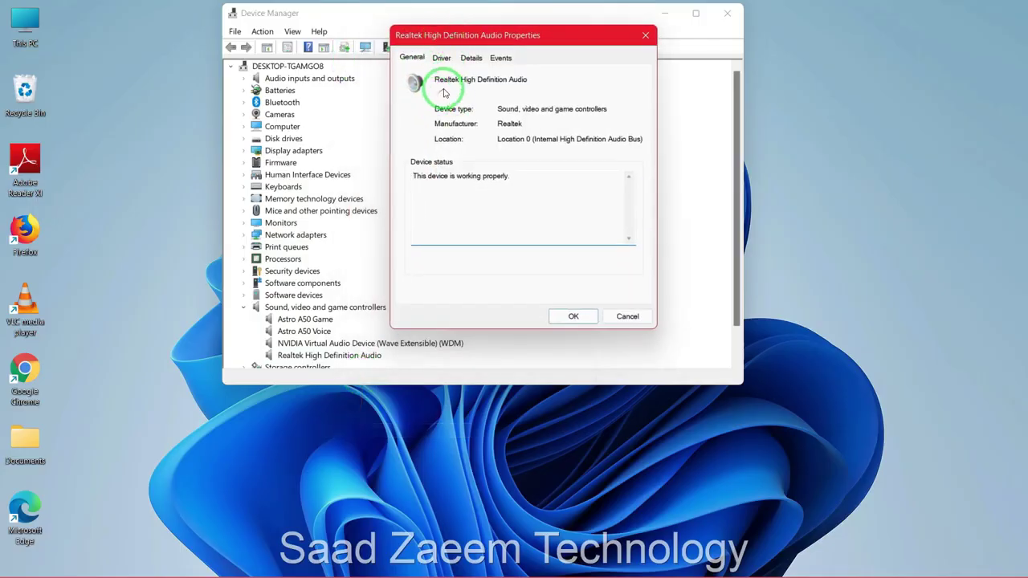
{"action": "left_click", "coordinate": [442, 58]}
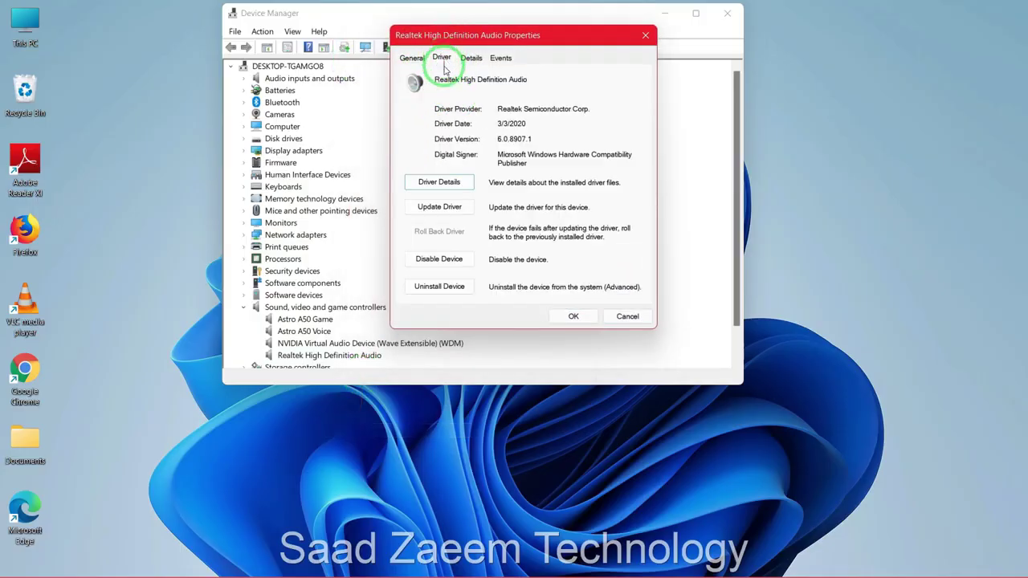
{"action": "left_click", "coordinate": [440, 209]}
{"action": "left_click_drag", "start_coordinate": [436, 35], "coordinate": [702, 31]}
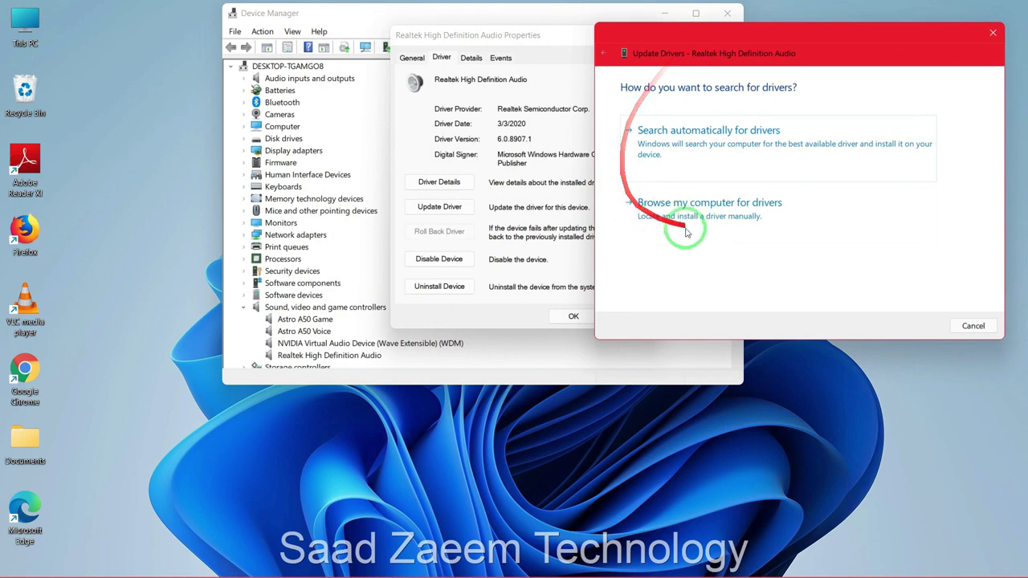
- Install the generic High Definition Audio Device driver from the local list, accepting the warning
{"action": "left_click", "coordinate": [758, 215]}
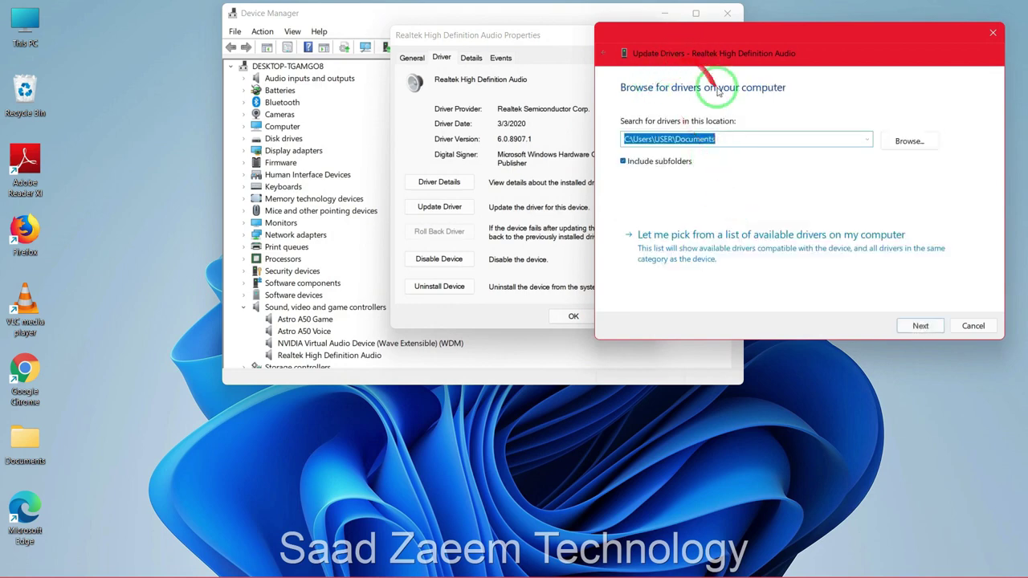
{"action": "left_click", "coordinate": [726, 139]}
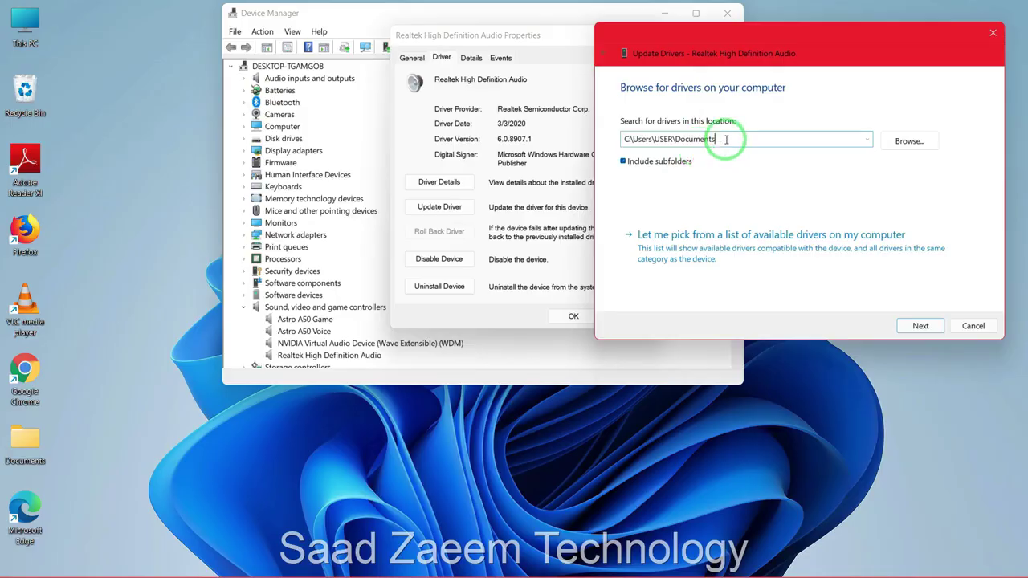
{"action": "double_click", "coordinate": [701, 140]}
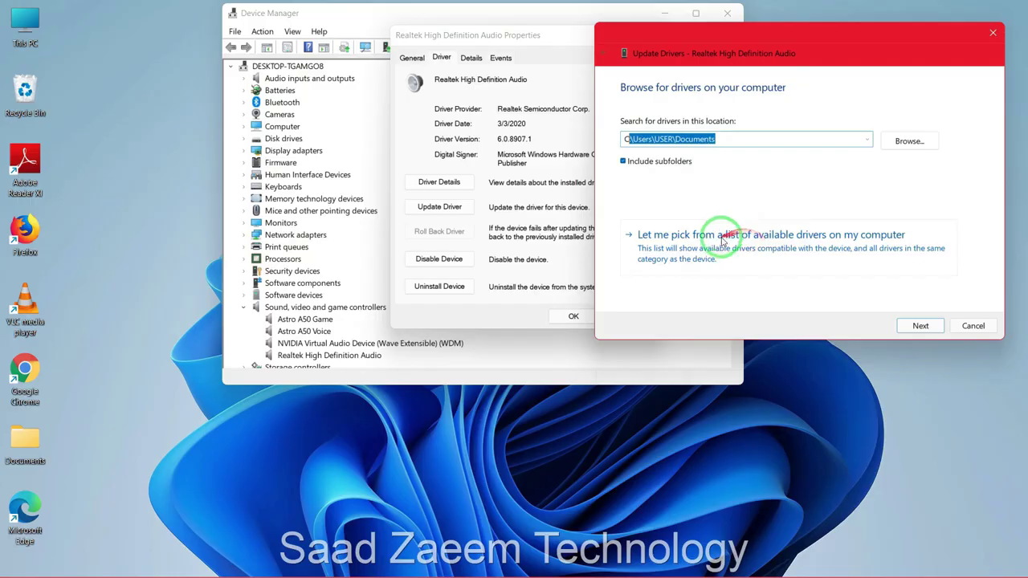
{"action": "left_click", "coordinate": [863, 244]}
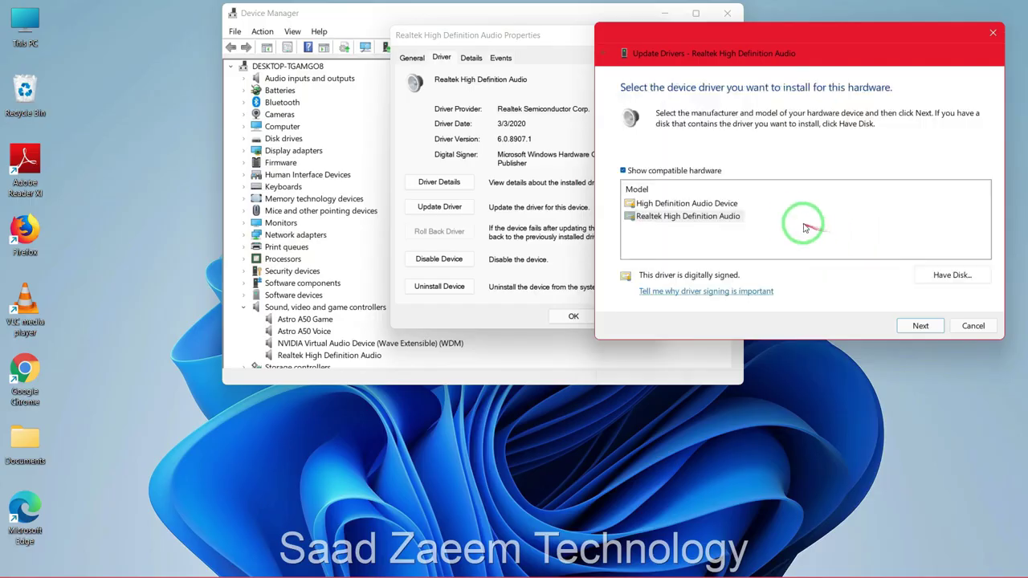
{"action": "left_click", "coordinate": [701, 207]}
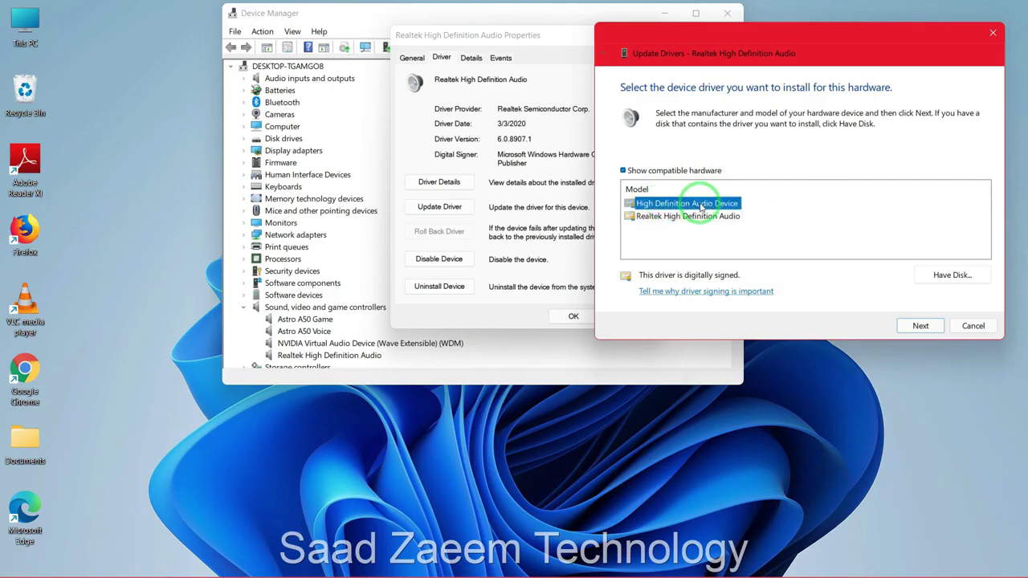
{"action": "left_click", "coordinate": [922, 327]}
{"action": "left_click", "coordinate": [916, 326]}
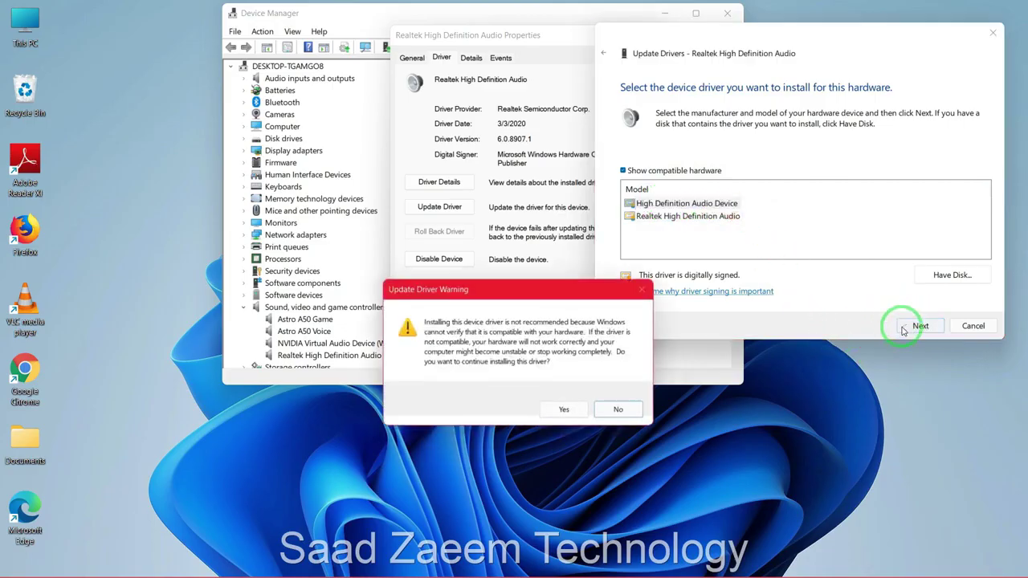
{"action": "mouse_move", "coordinate": [539, 289]}
{"action": "left_mouse_down"}
{"action": "mouse_move", "coordinate": [799, 84]}
{"action": "mouse_move", "coordinate": [848, 81]}
{"action": "left_mouse_up"}
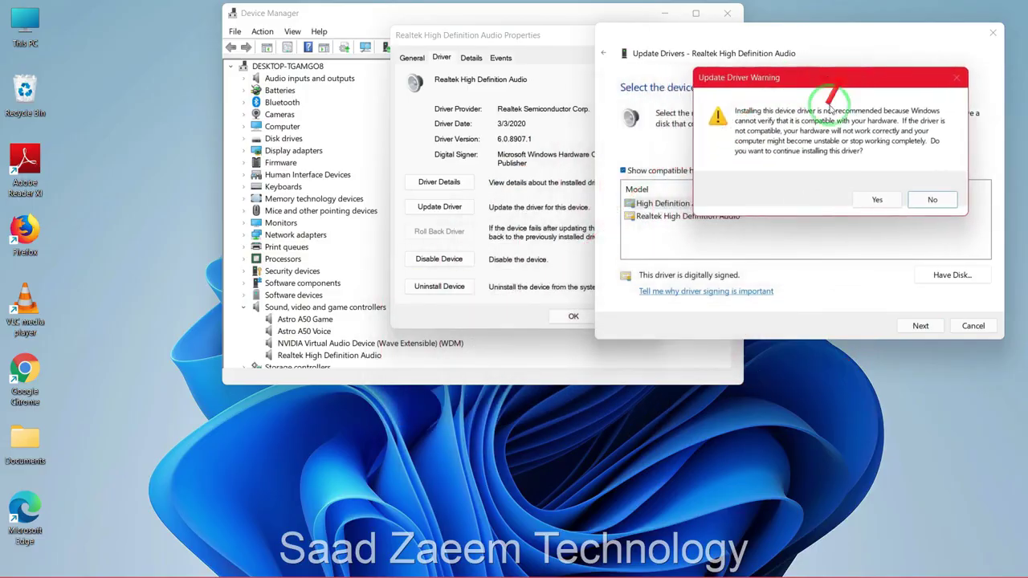
{"action": "left_click", "coordinate": [870, 199]}
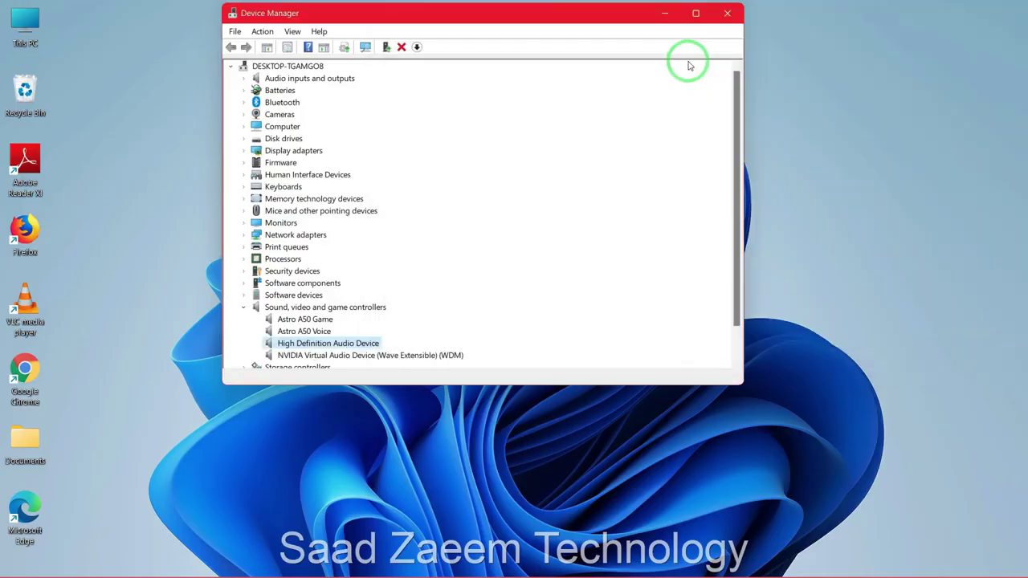
- Reopen Device Manager, scan the High Definition Audio Device for hardware changes, then close it
{"action": "left_click", "coordinate": [728, 16]}
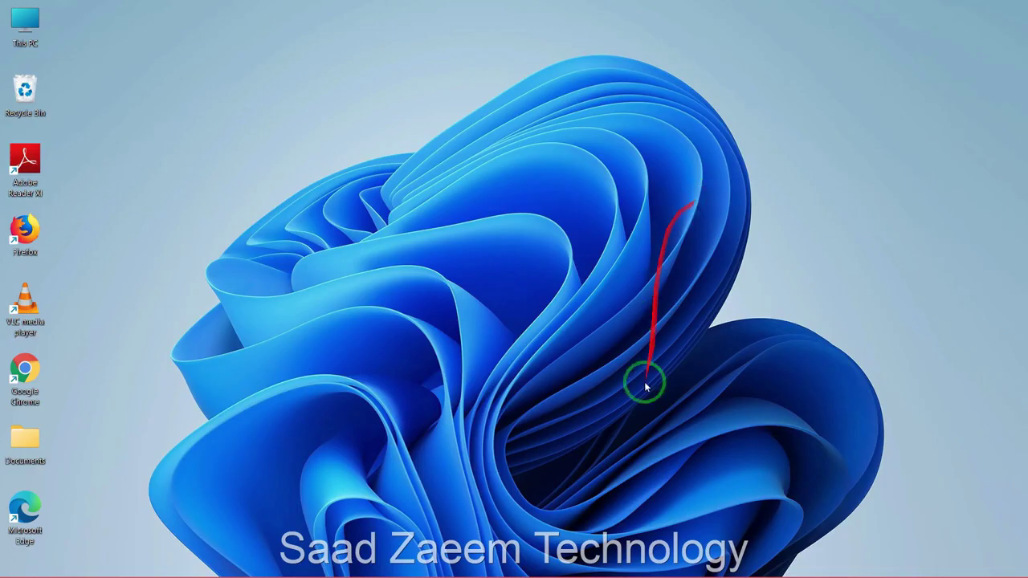
{"action": "left_click", "coordinate": [471, 567]}
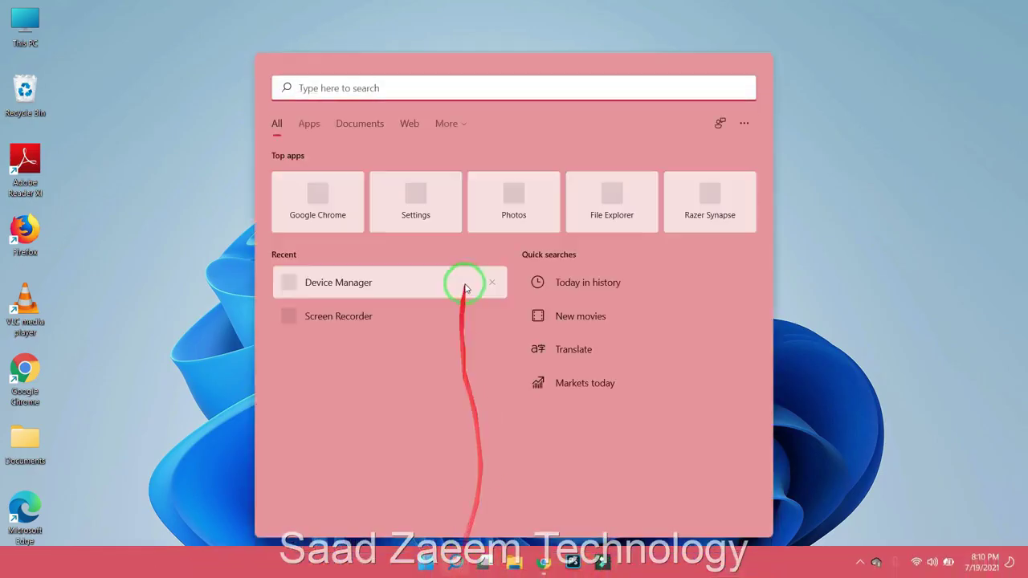
{"action": "type", "text": "Devi"}
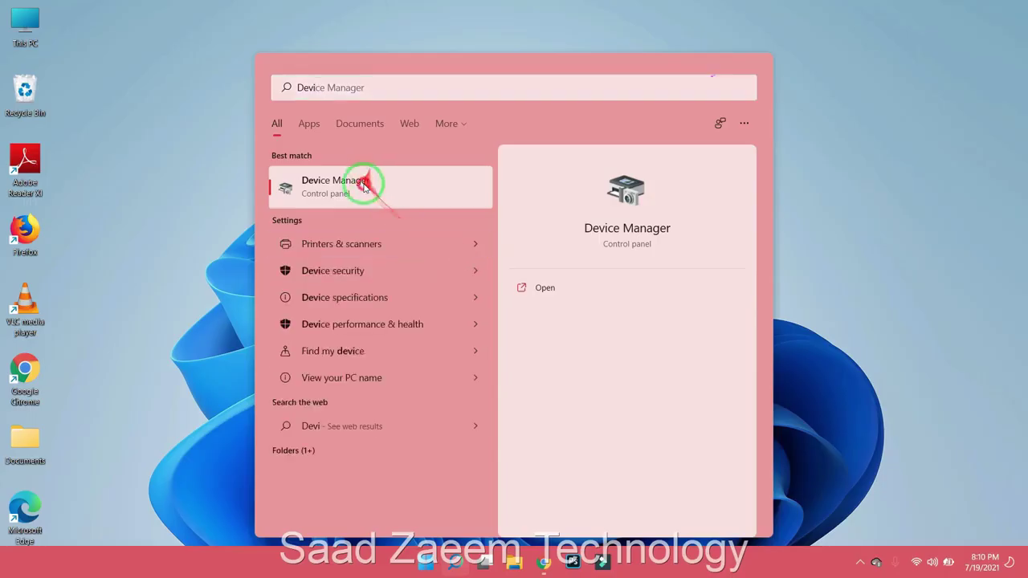
{"action": "left_click", "coordinate": [362, 183]}
{"action": "left_click_drag", "start_coordinate": [292, 37], "coordinate": [467, 24]}
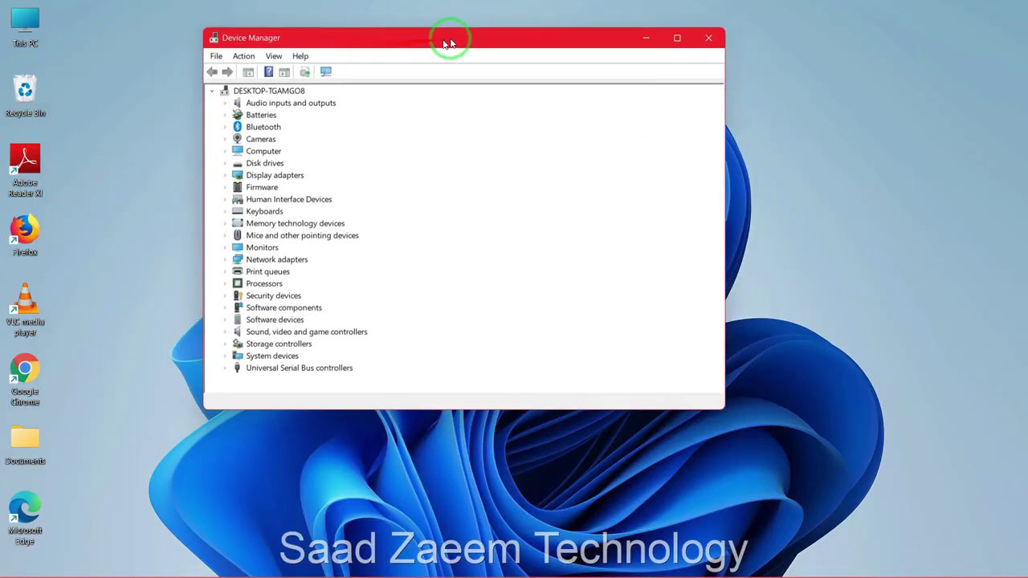
{"action": "double_click", "coordinate": [261, 320]}
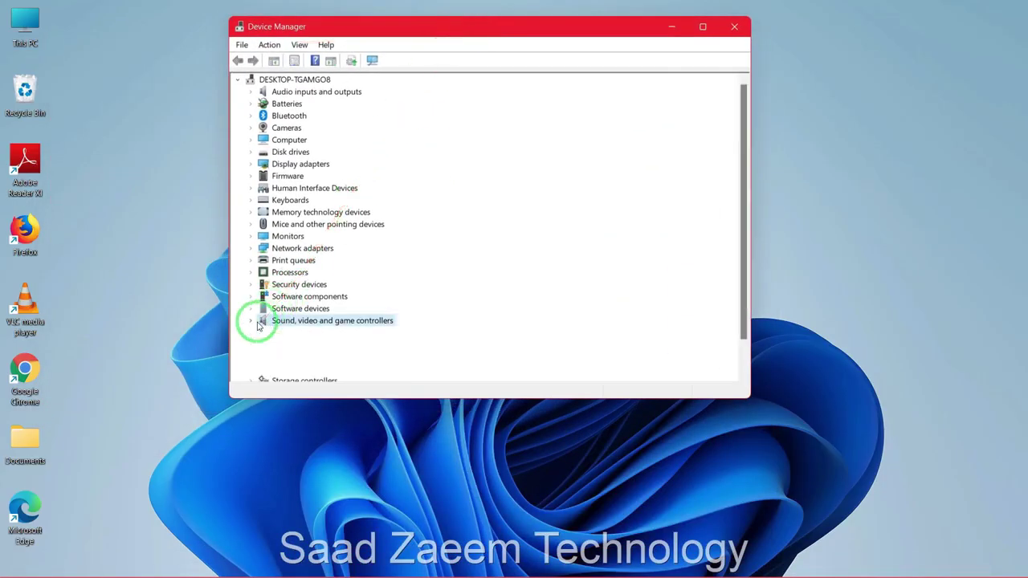
{"action": "right_click", "coordinate": [315, 358]}
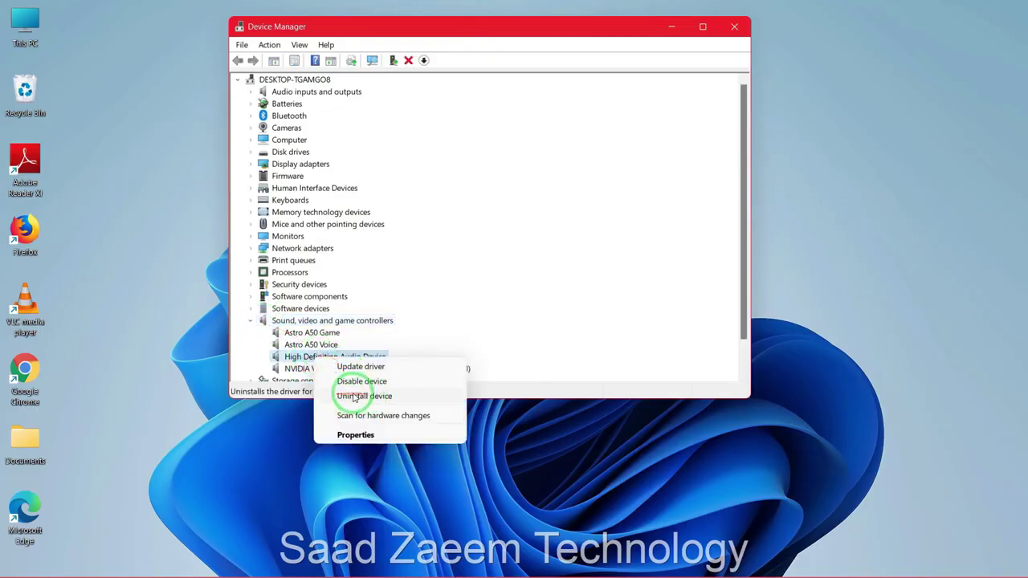
{"action": "left_click", "coordinate": [494, 273]}
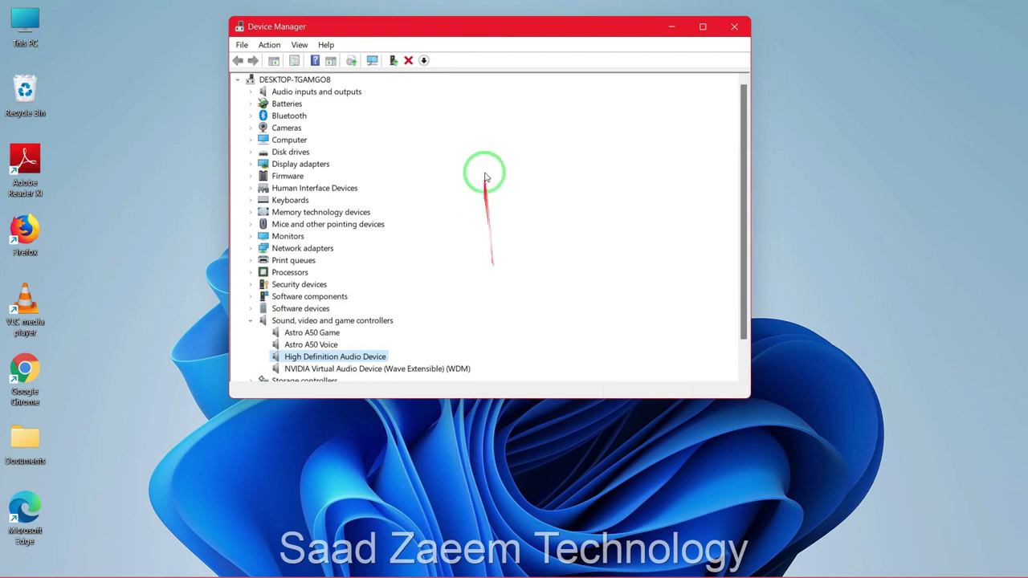
{"action": "left_click", "coordinate": [732, 27]}
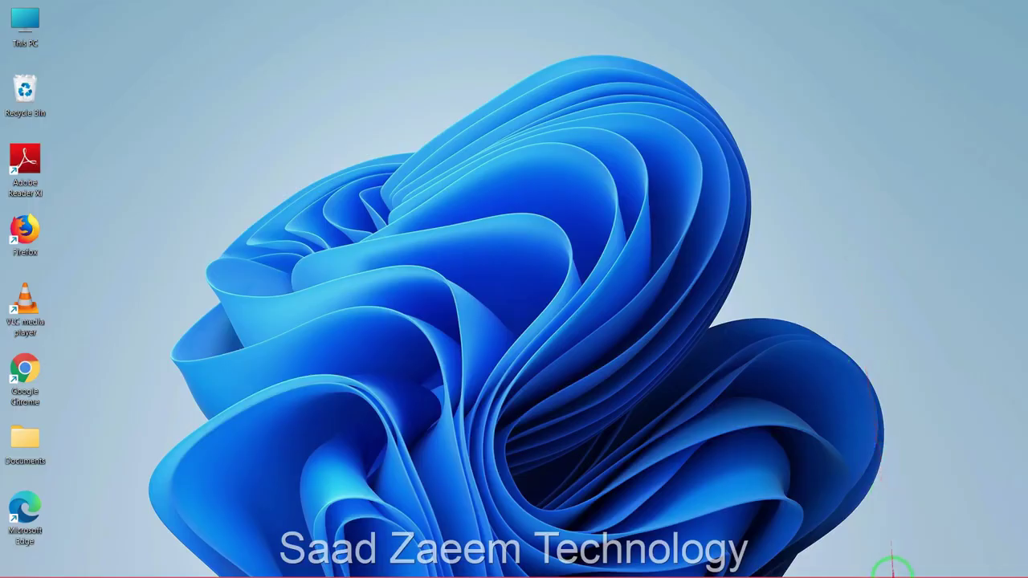
- Open Sound settings from the speaker tray icon and scroll down to the advanced options
{"action": "key", "text": "super"}
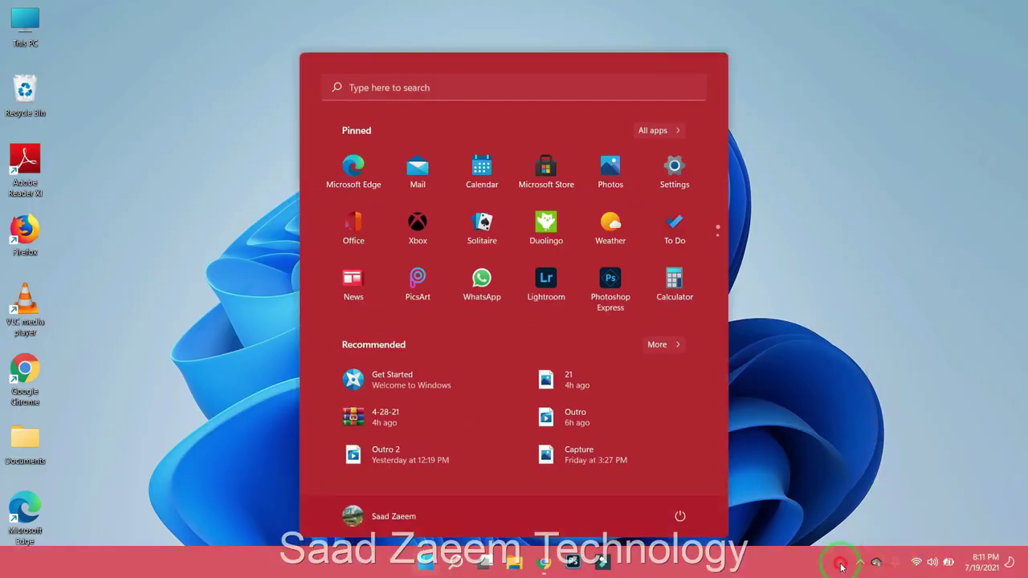
{"action": "right_click", "coordinate": [935, 563]}
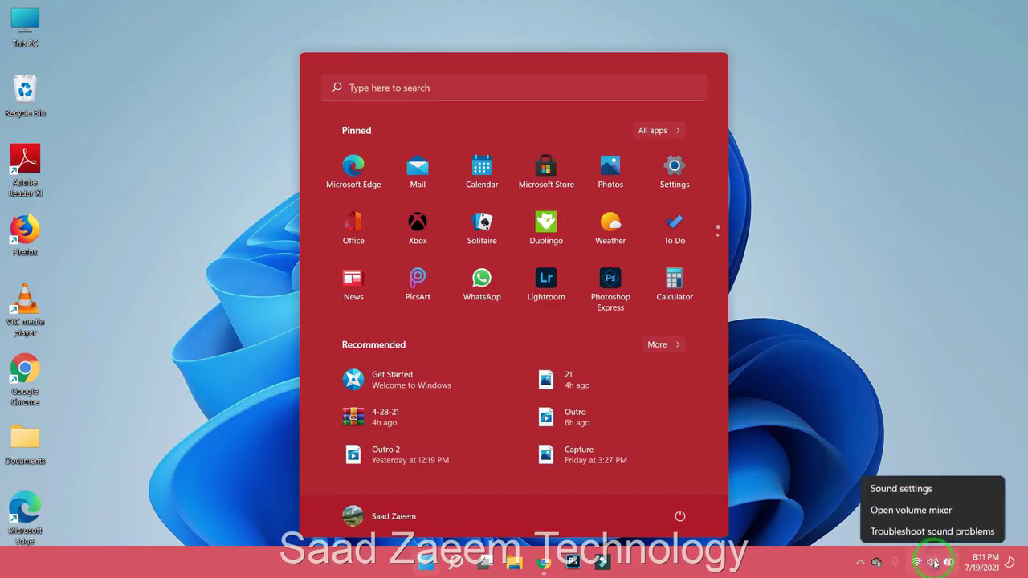
{"action": "left_click", "coordinate": [924, 492]}
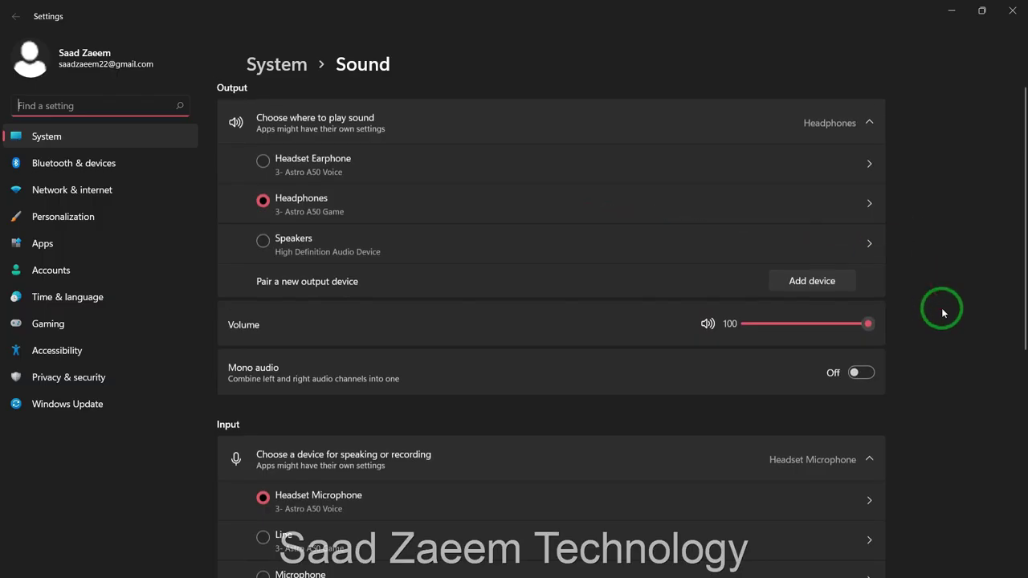
{"action": "scroll", "coordinate": [942, 308], "scroll_direction": "down", "scroll_amount": 5}
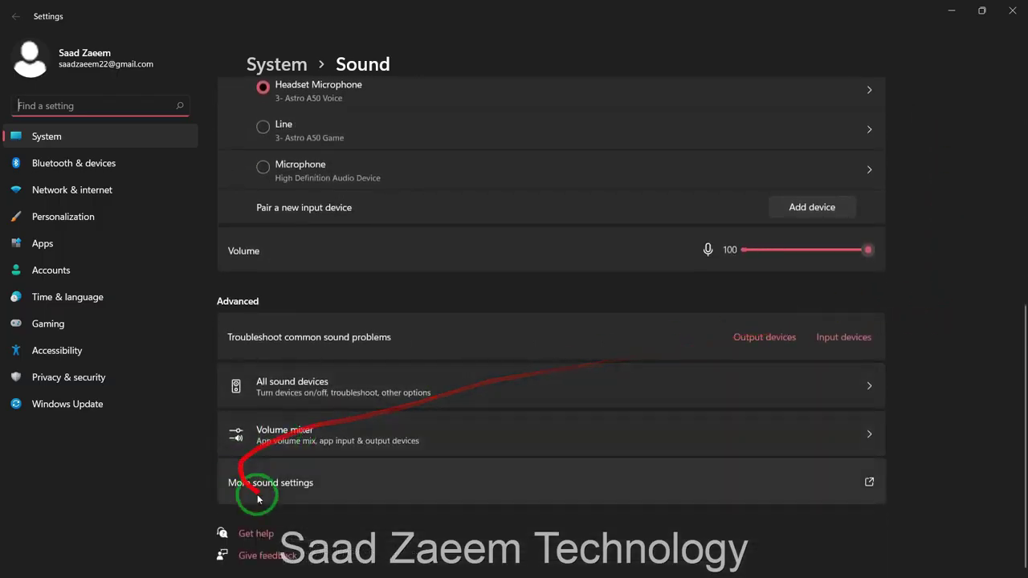
{"action": "left_click", "coordinate": [323, 486]}
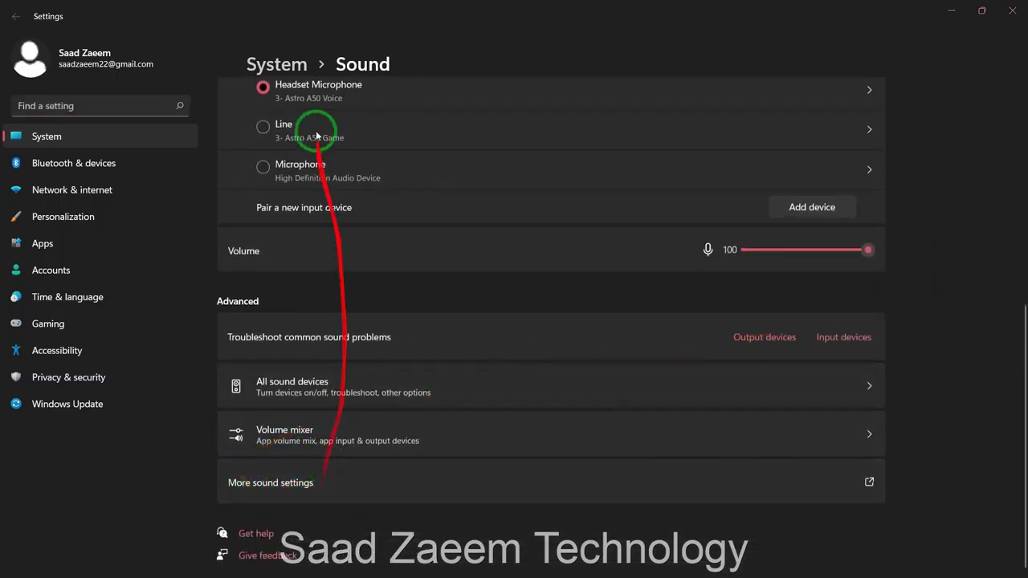
{"action": "left_click_drag", "start_coordinate": [248, 115], "coordinate": [510, 61]}
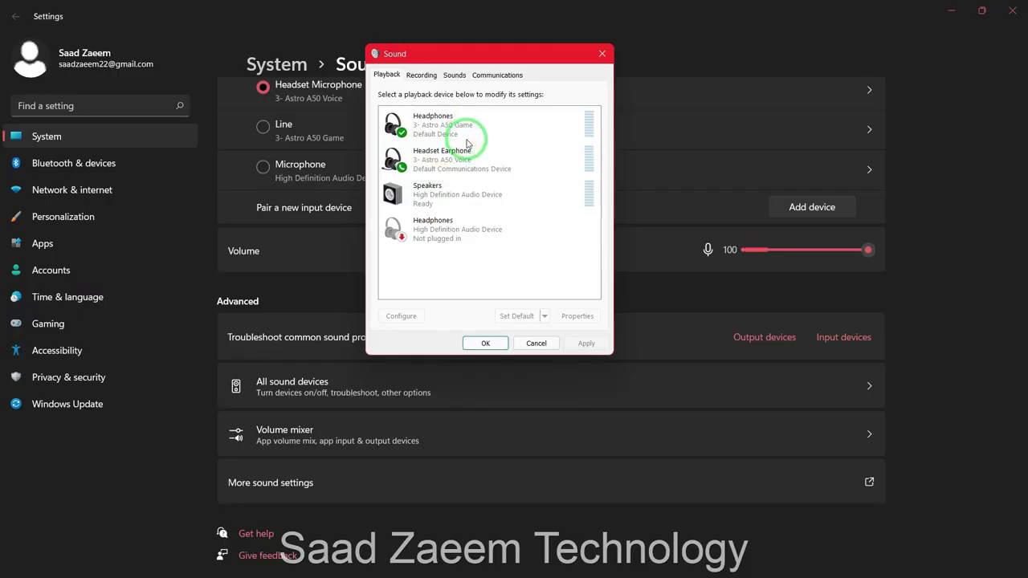
{"action": "left_click", "coordinate": [429, 196]}
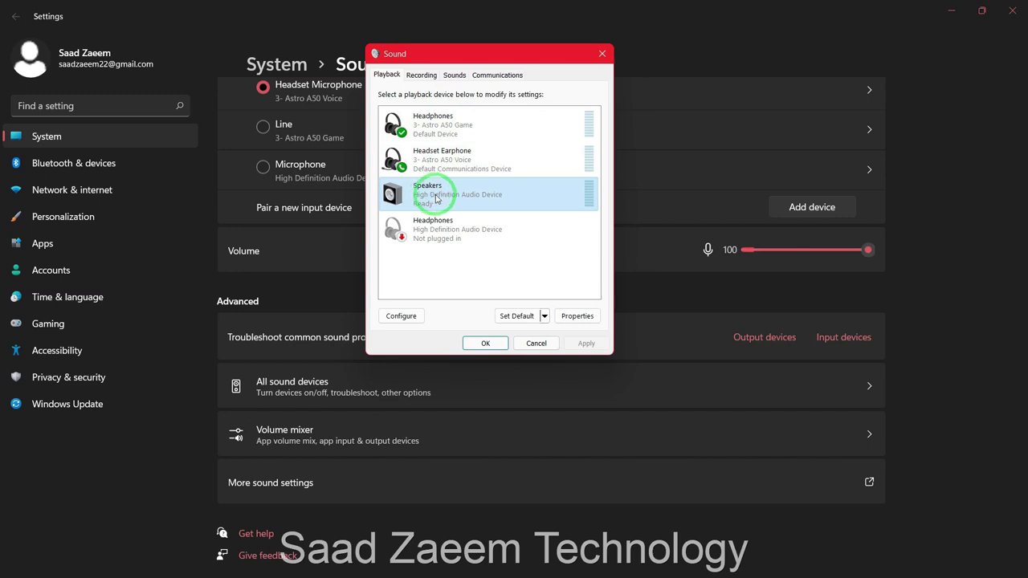
{"action": "right_click", "coordinate": [436, 198]}
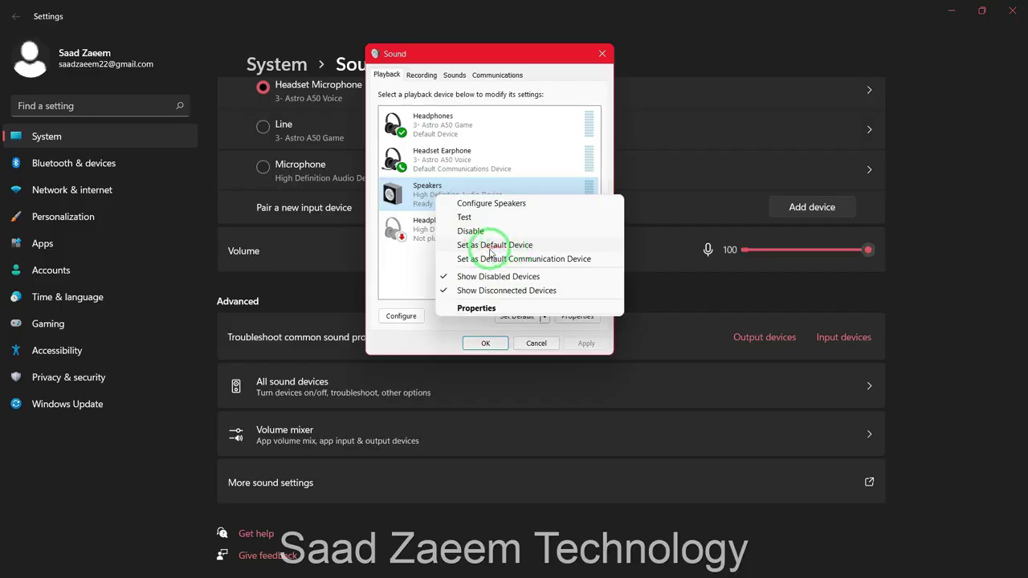
{"action": "left_click", "coordinate": [401, 266]}
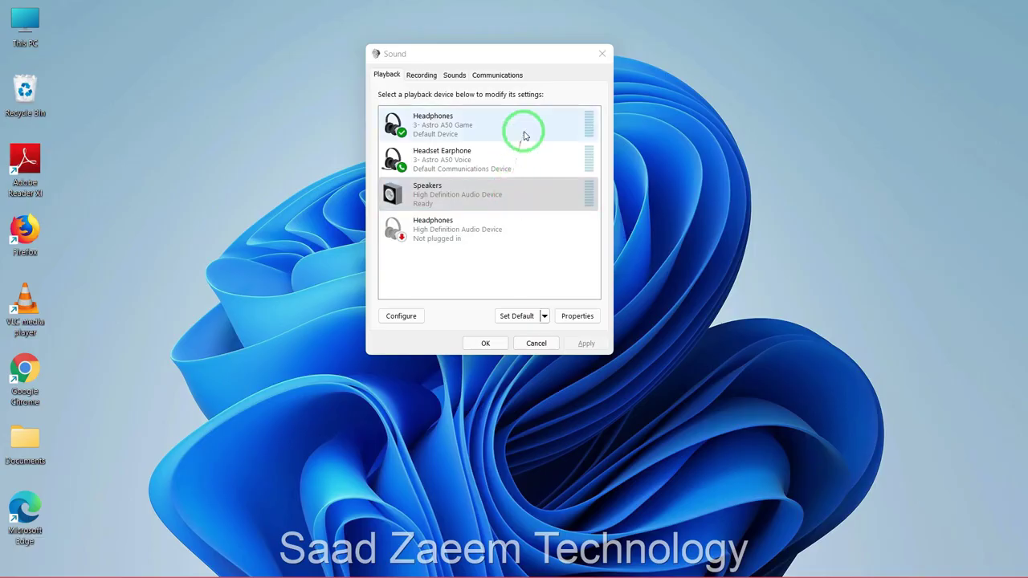
{"action": "left_click", "coordinate": [524, 135]}
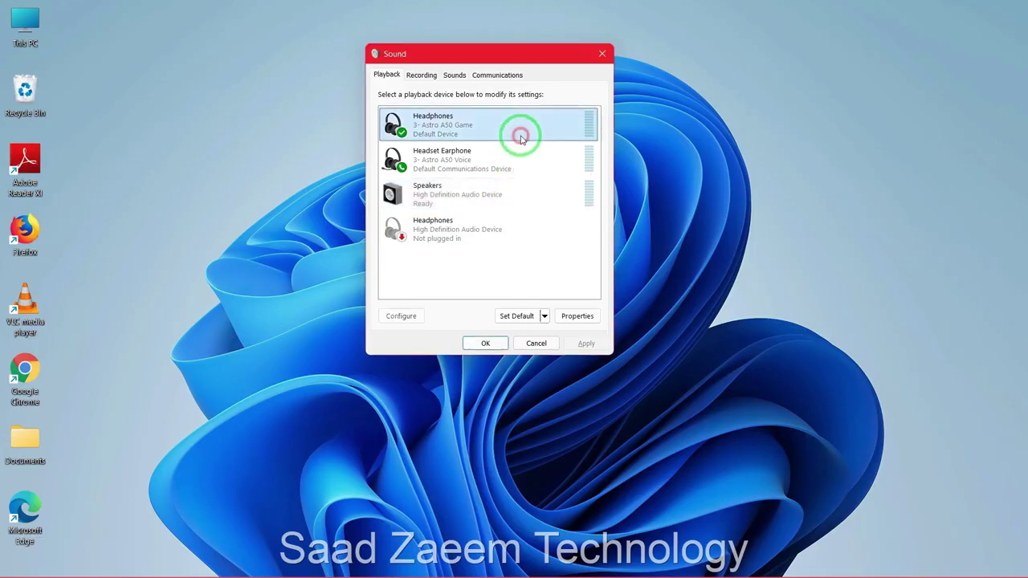
{"action": "left_click", "coordinate": [508, 190]}
{"action": "right_click", "coordinate": [508, 195]}
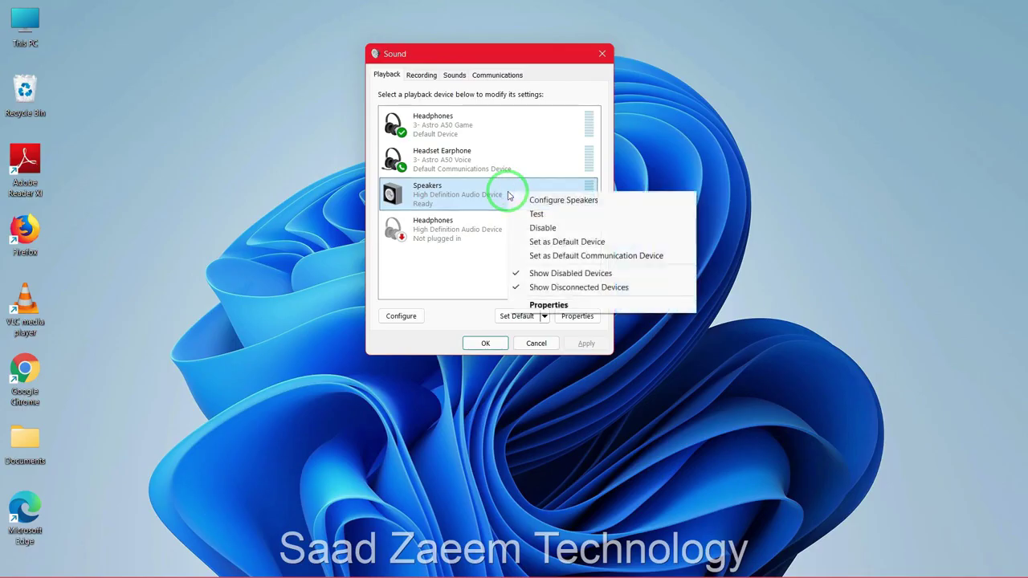
- Raise the Speakers level to 100 in Speakers Properties and leave them unmuted
{"action": "left_click", "coordinate": [551, 305]}
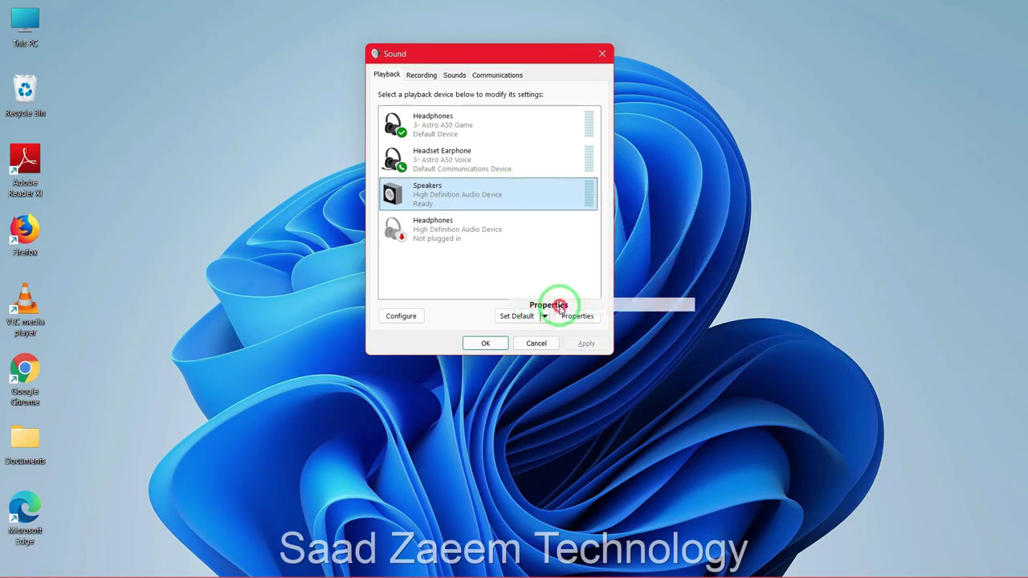
{"action": "left_click_drag", "start_coordinate": [473, 107], "coordinate": [552, 69]}
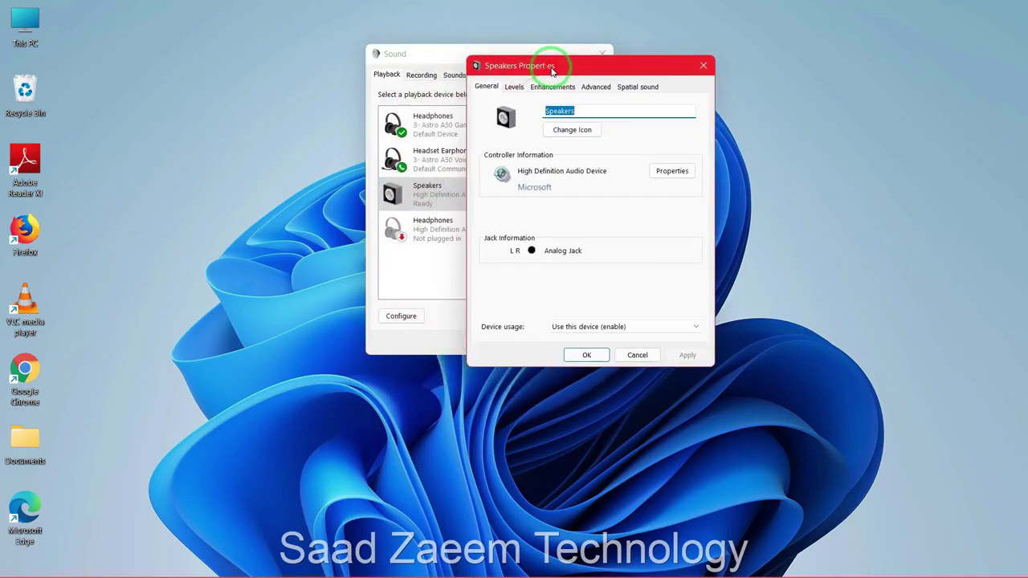
{"action": "left_click", "coordinate": [514, 87]}
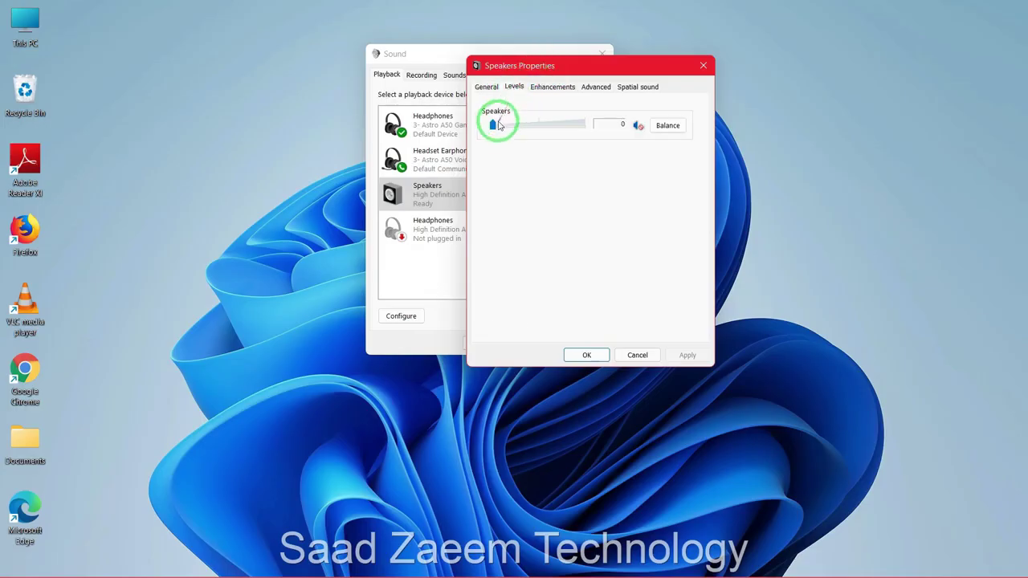
{"action": "left_click_drag", "start_coordinate": [497, 127], "coordinate": [590, 131]}
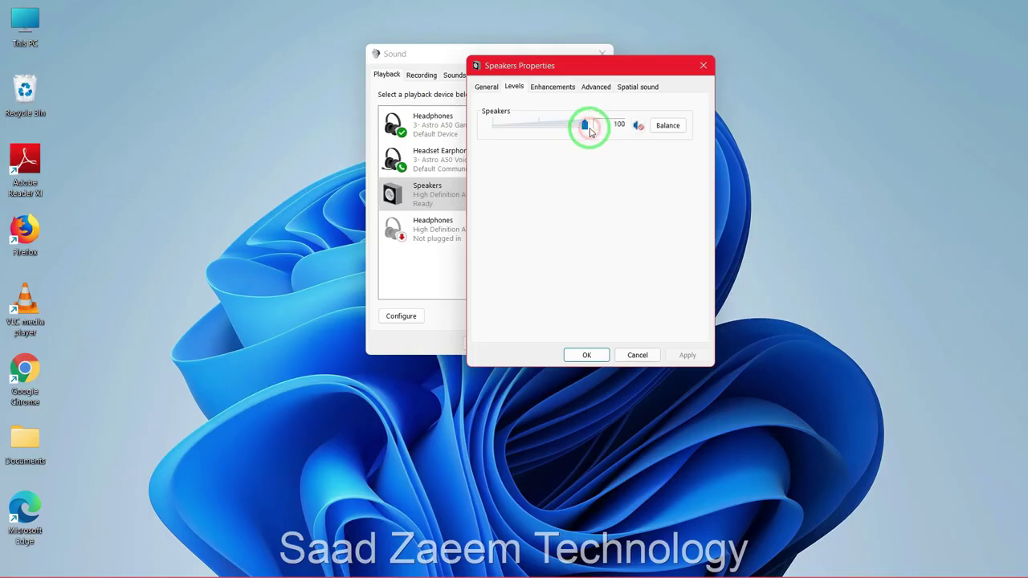
{"action": "left_click", "coordinate": [642, 127]}
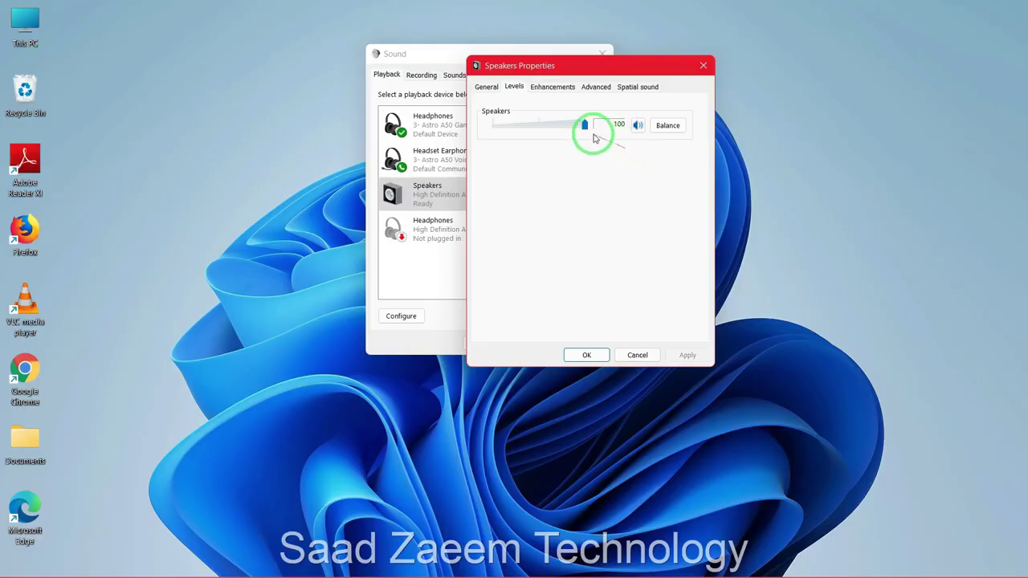
{"action": "left_click", "coordinate": [603, 128]}
{"action": "left_click", "coordinate": [639, 125]}
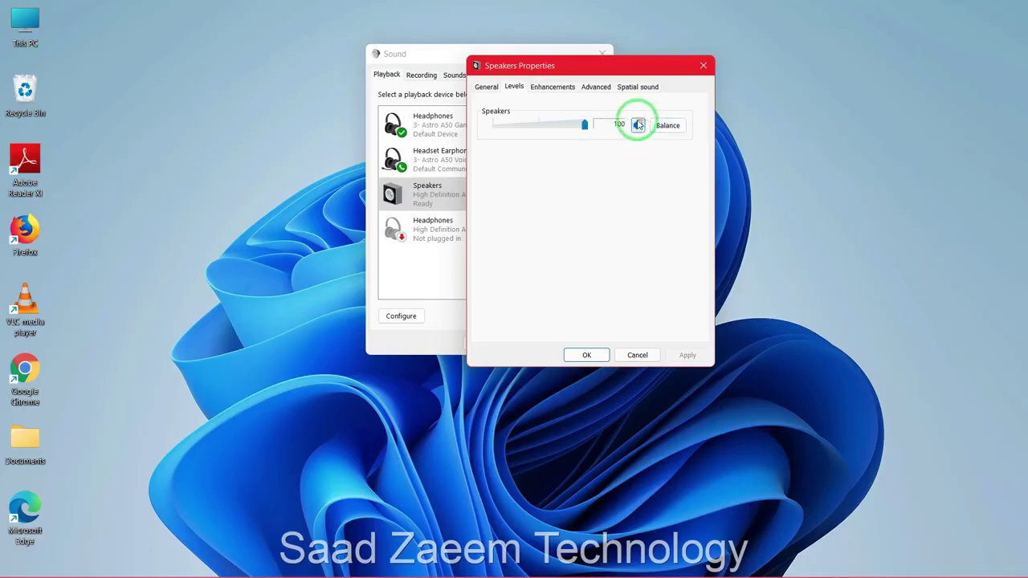
- Tick 'Disable all enhancements' for the Speakers, apply it, and recheck the Advanced and Enhancements tabs
{"action": "left_click", "coordinate": [572, 90]}
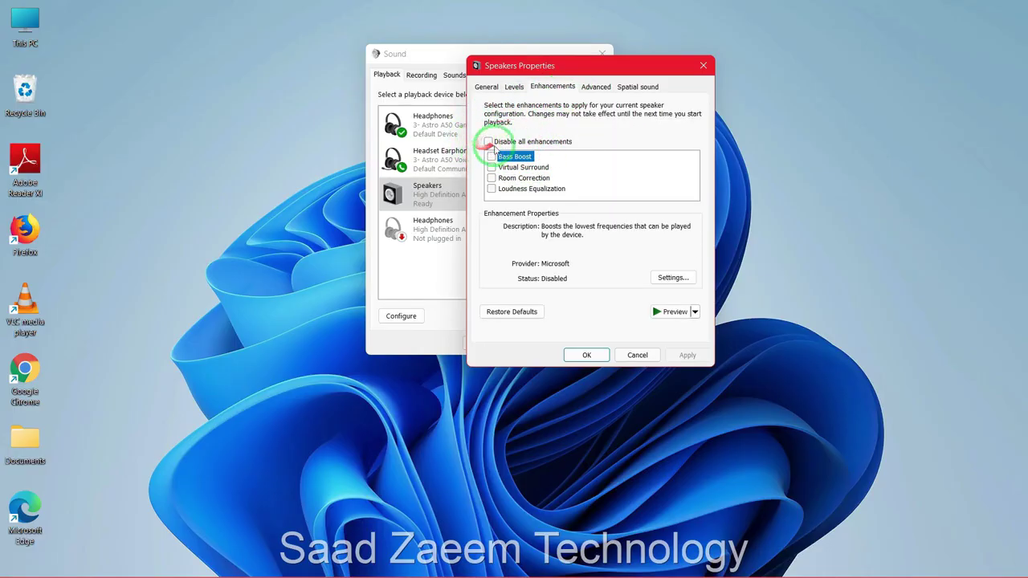
{"action": "left_click", "coordinate": [489, 142]}
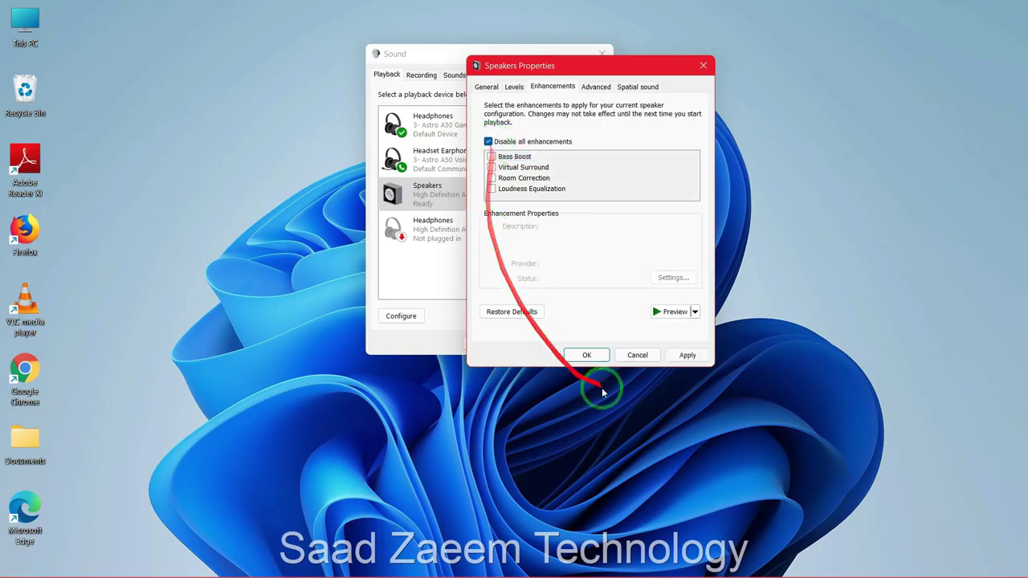
{"action": "left_click", "coordinate": [675, 358]}
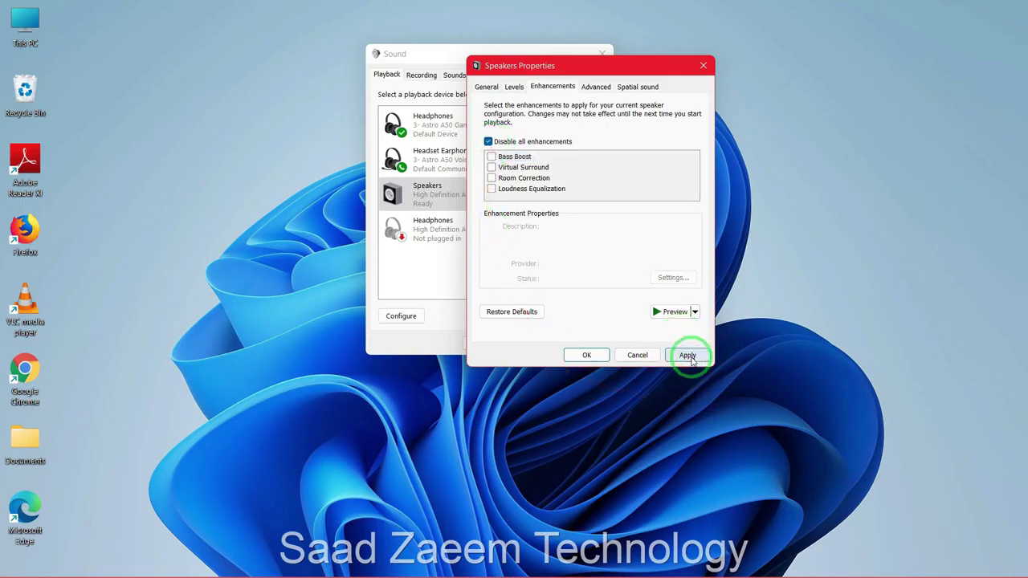
{"action": "left_click", "coordinate": [595, 86]}
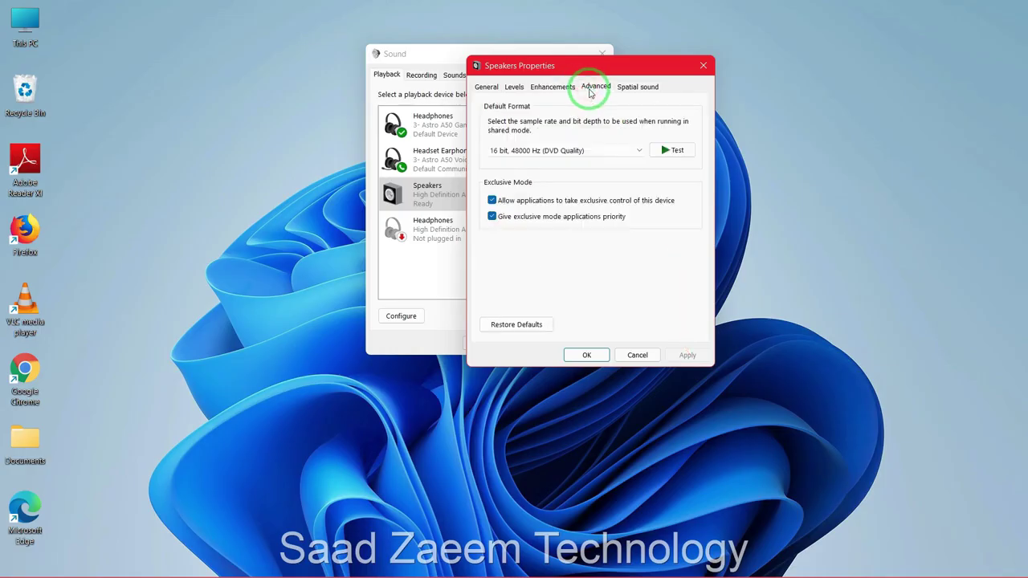
{"action": "left_click", "coordinate": [550, 88]}
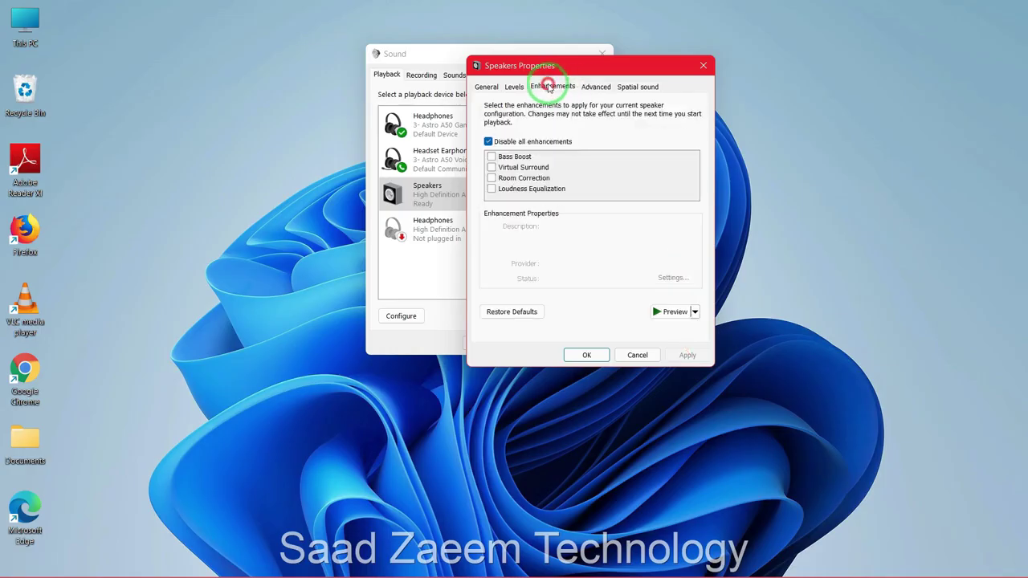
{"action": "left_click", "coordinate": [520, 89]}
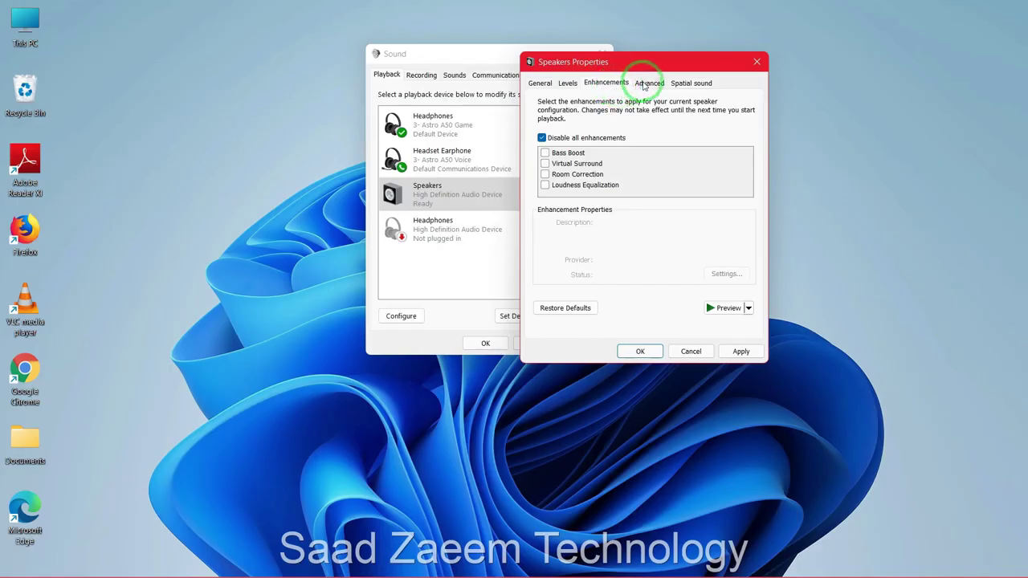
- Test the Speakers at 24-bit 48000 Hz, 24-bit 44100 Hz and 16-bit 48000 Hz formats
{"action": "left_click", "coordinate": [643, 84]}
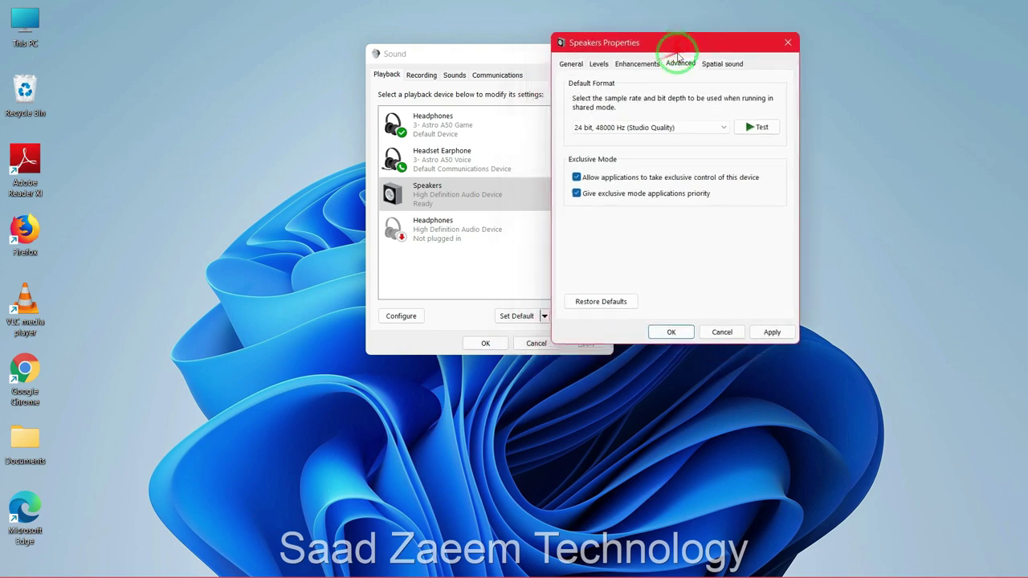
{"action": "left_click", "coordinate": [667, 127]}
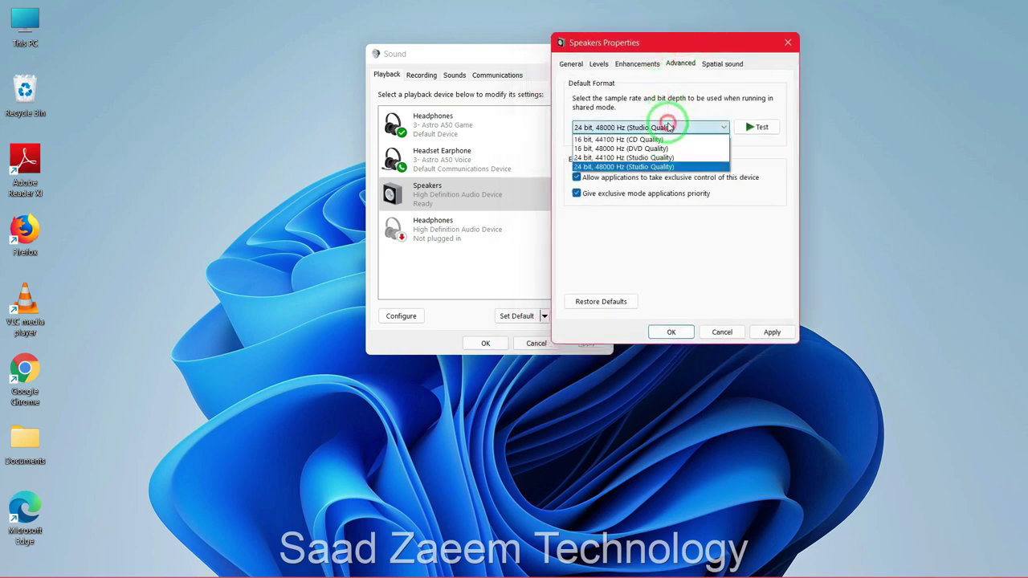
{"action": "left_click", "coordinate": [611, 167]}
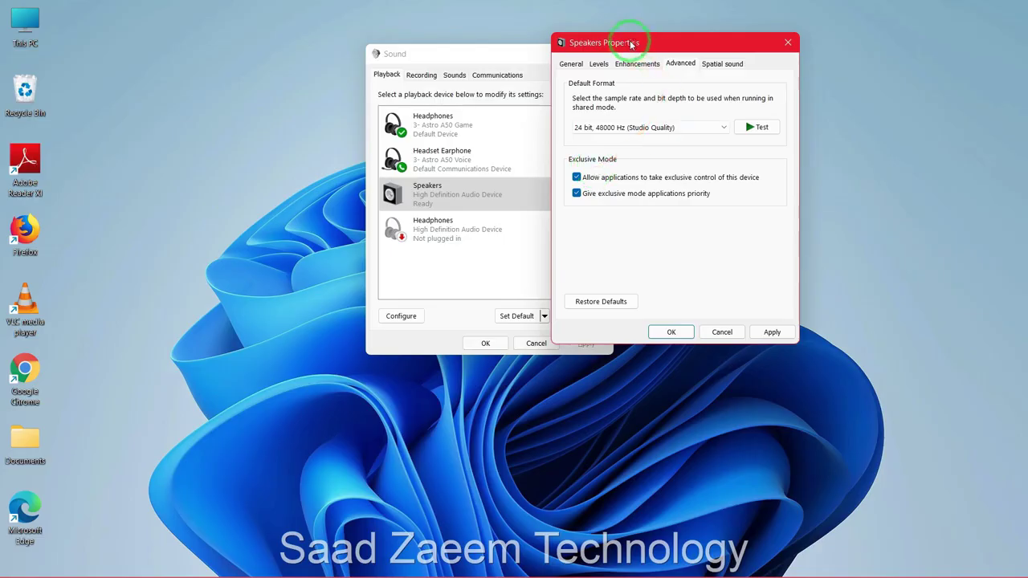
{"action": "left_click_drag", "start_coordinate": [629, 43], "coordinate": [693, 53]}
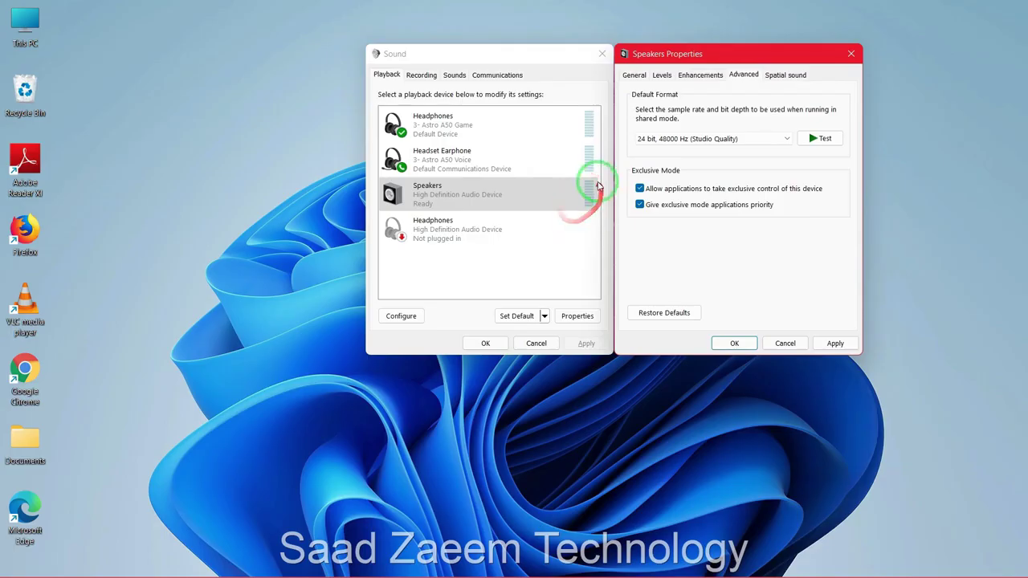
{"action": "left_click", "coordinate": [821, 138]}
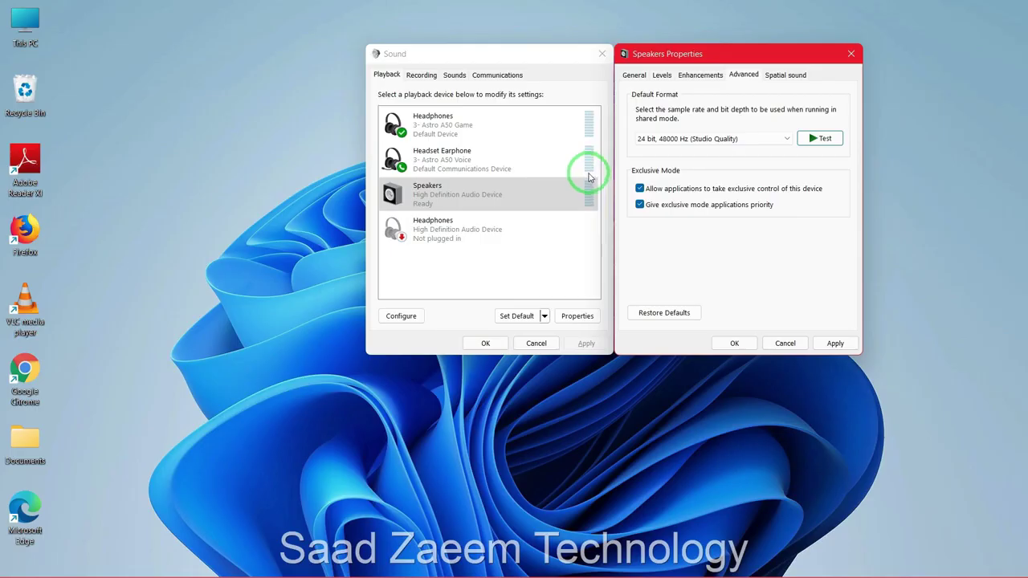
{"action": "mouse_move", "coordinate": [689, 259]}
{"action": "left_mouse_down"}
{"action": "mouse_move", "coordinate": [518, 244]}
{"action": "mouse_move", "coordinate": [562, 184]}
{"action": "left_mouse_up"}
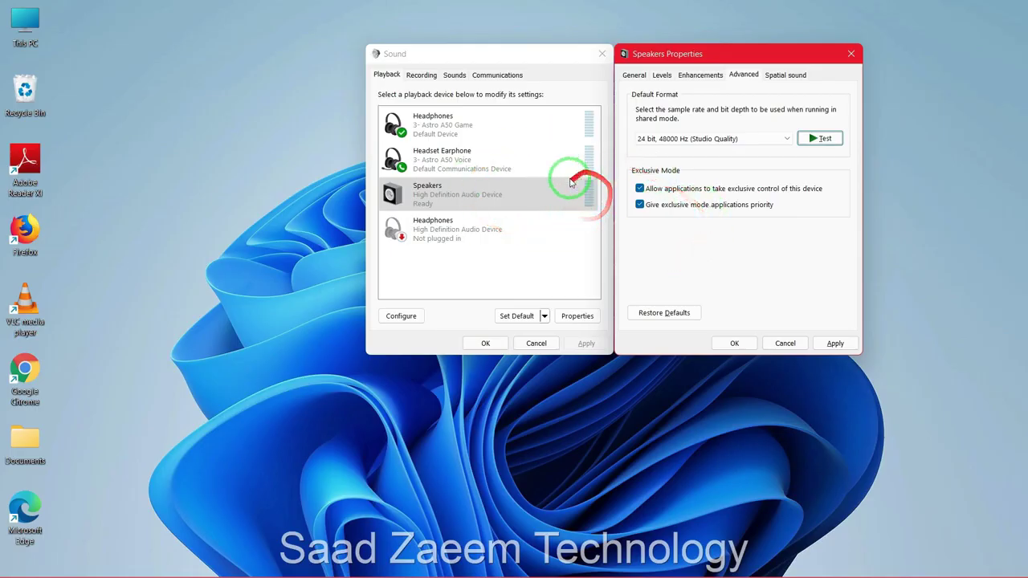
{"action": "left_click", "coordinate": [765, 139]}
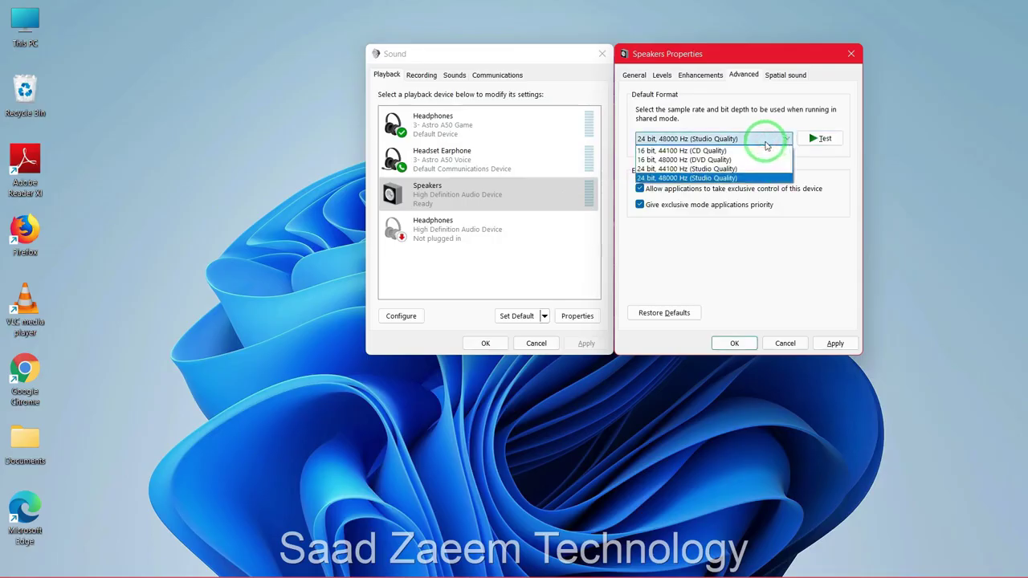
{"action": "left_click", "coordinate": [728, 170]}
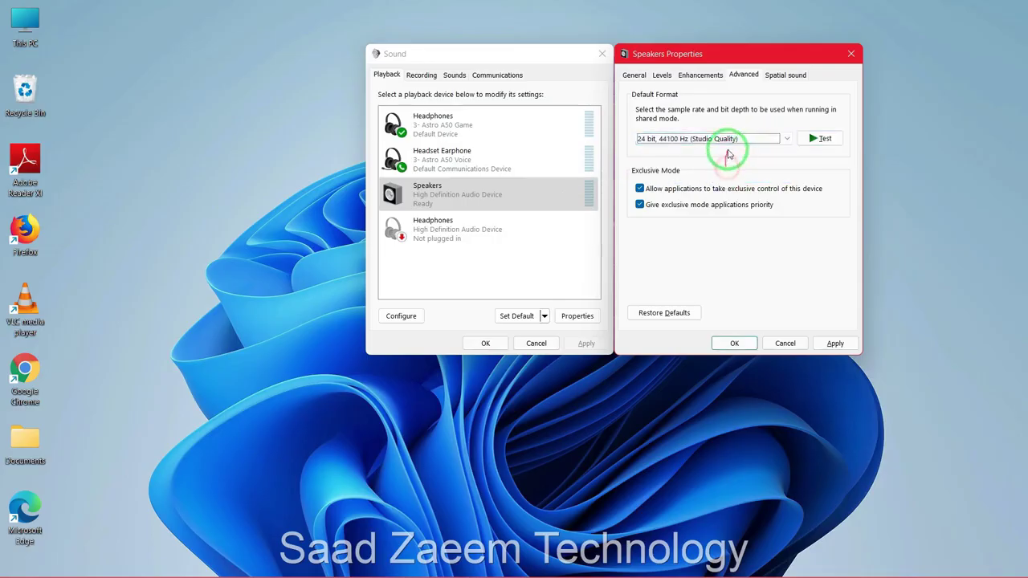
{"action": "left_click", "coordinate": [813, 139]}
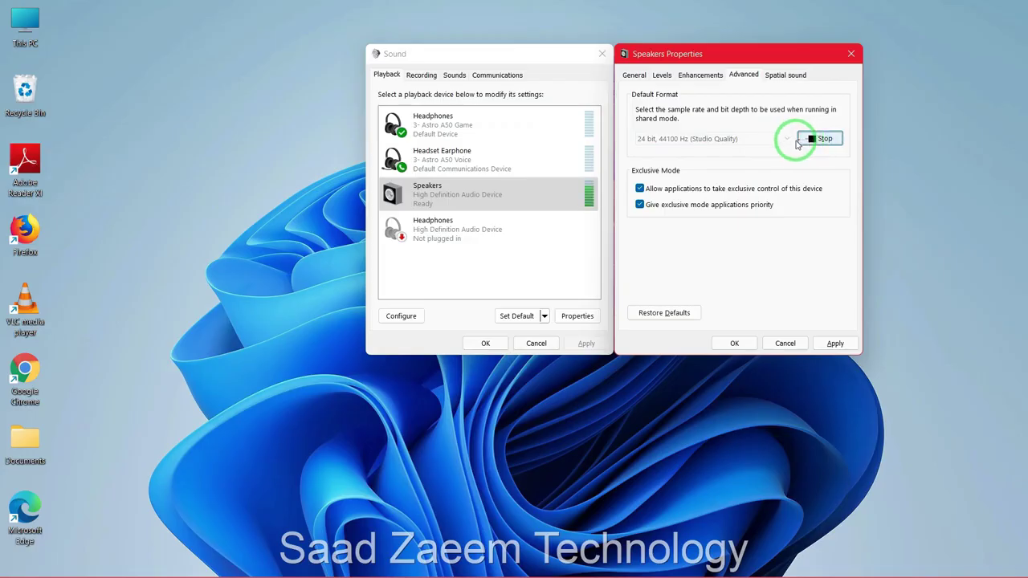
{"action": "left_click", "coordinate": [784, 141]}
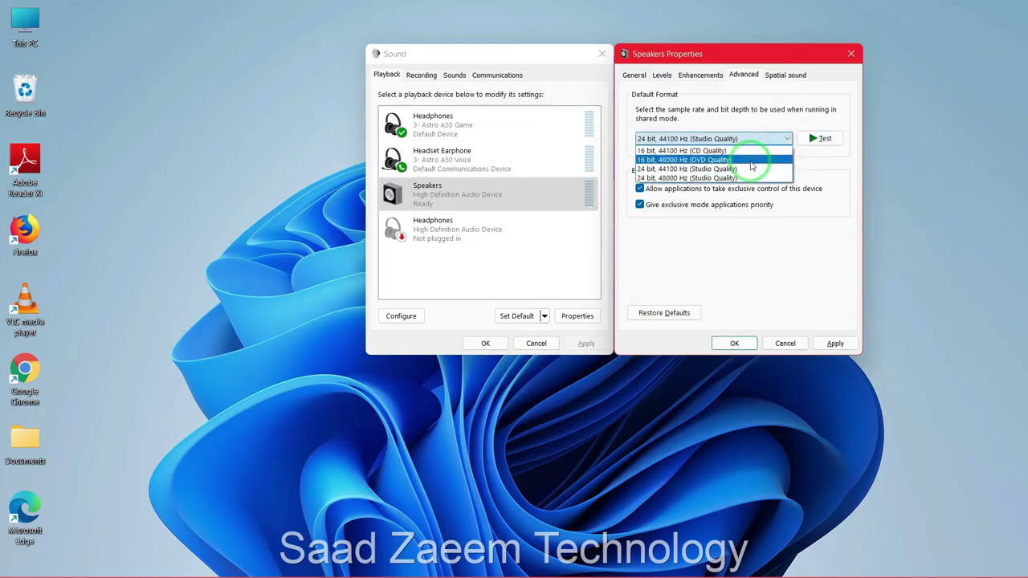
{"action": "left_click", "coordinate": [751, 163]}
- Save 24 bit, 48000 Hz (Studio Quality) as the default format and close Speakers Properties
{"action": "left_click", "coordinate": [756, 147]}
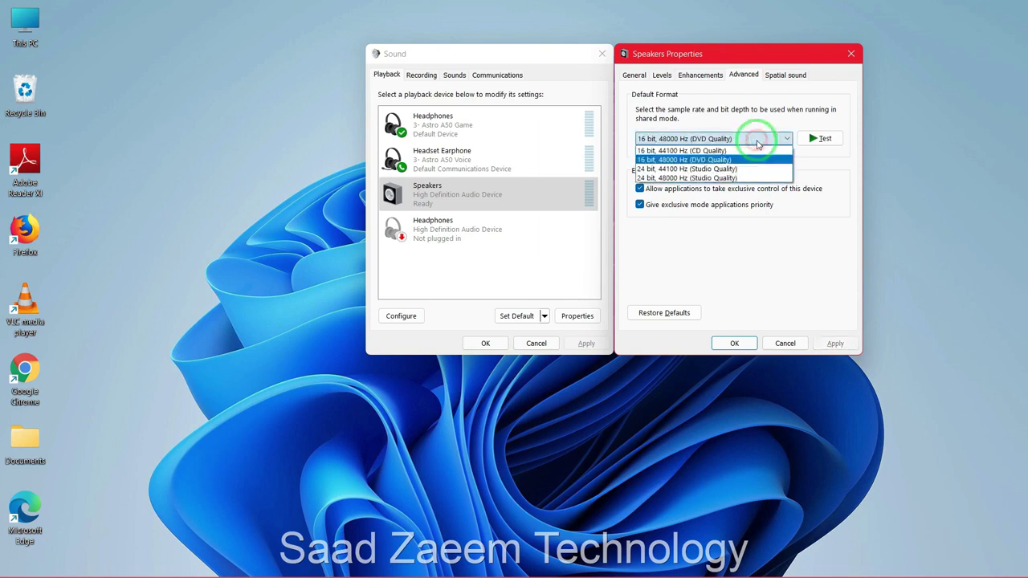
{"action": "left_click", "coordinate": [745, 175]}
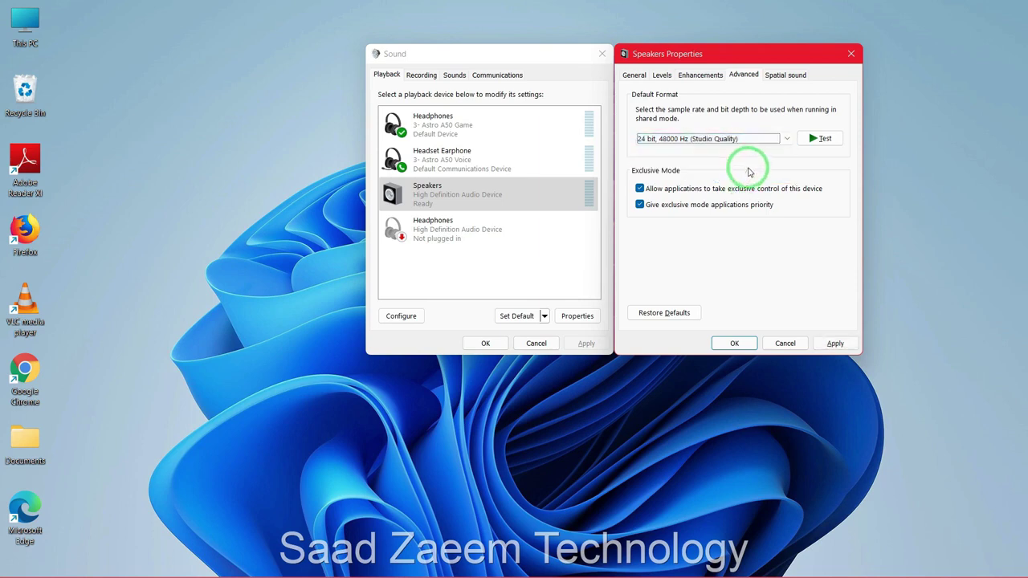
{"action": "left_click", "coordinate": [834, 344]}
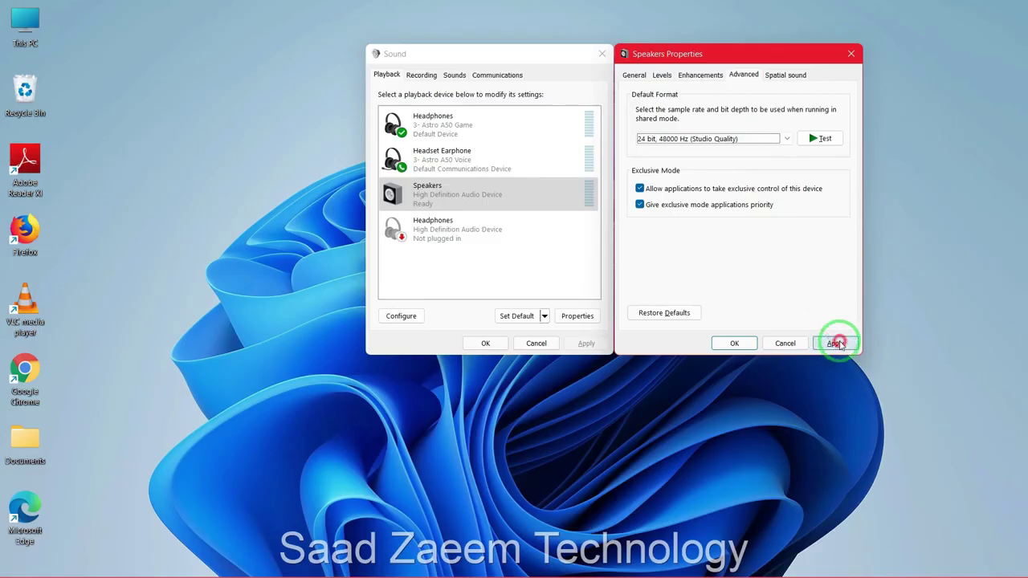
{"action": "left_click", "coordinate": [734, 343]}
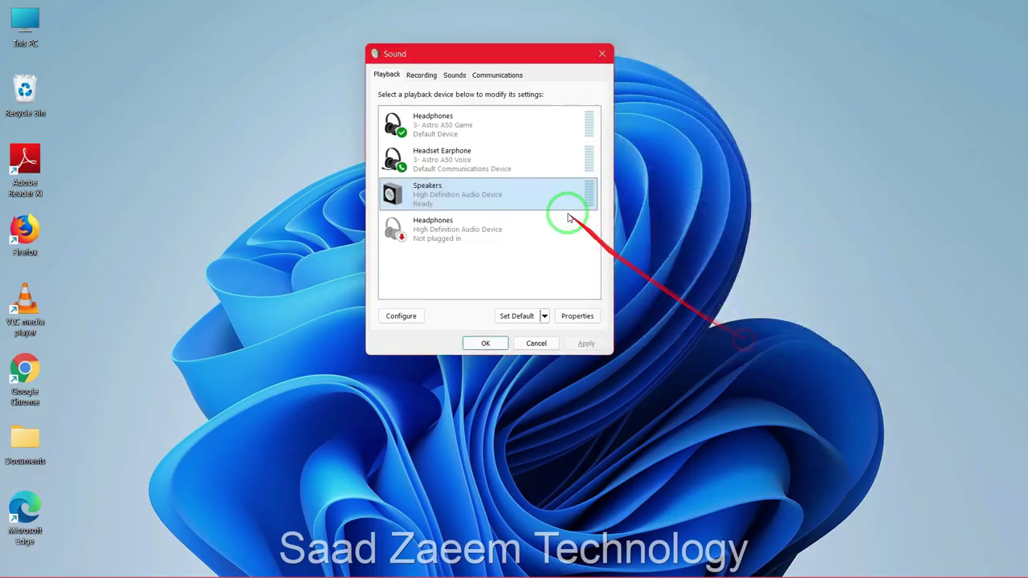
- Close the Sound control panel to leave only the desktop
{"action": "left_click", "coordinate": [602, 53]}
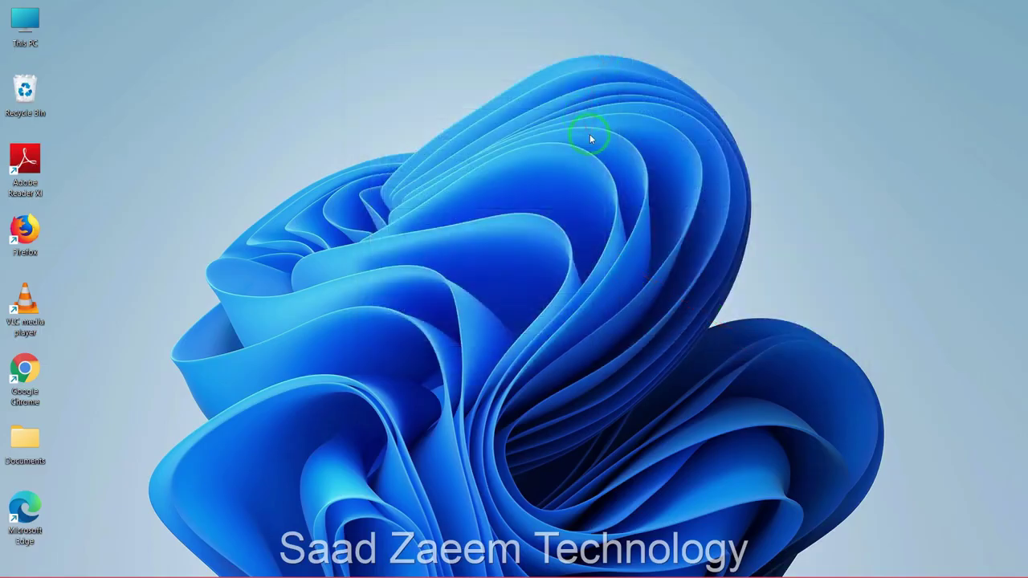